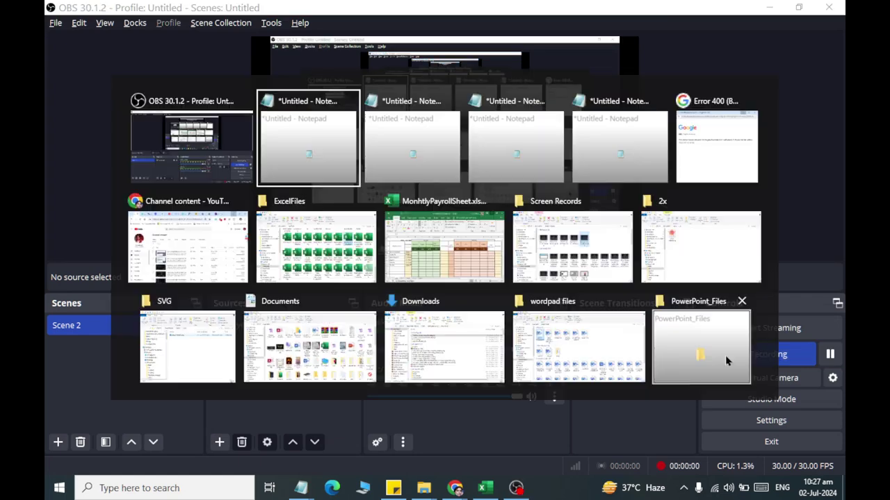
key(alt+Tab)
key(alt+Tab)
key(alt+Tab)
key(alt+Tab)
key(alt+Tab)
key(alt+Tab)
key(alt+Tab)
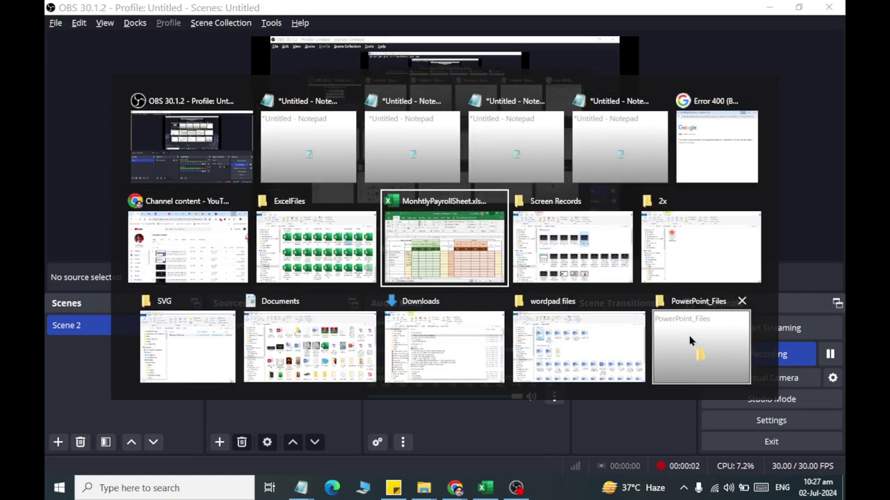
Switch to the payroll workbook and select the table range A1:O49
scroll(316, 317, up, 1)
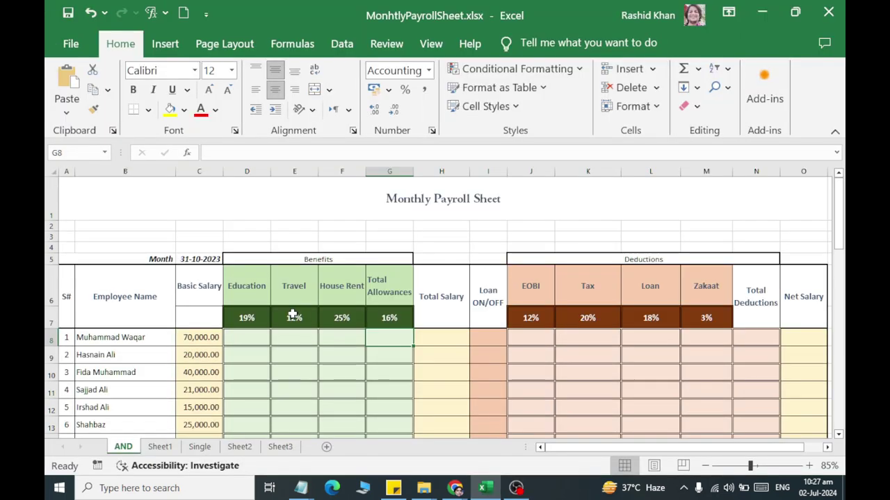
scroll(292, 312, down, 2)
scroll(287, 308, up, 1)
drag(239, 216, 384, 405)
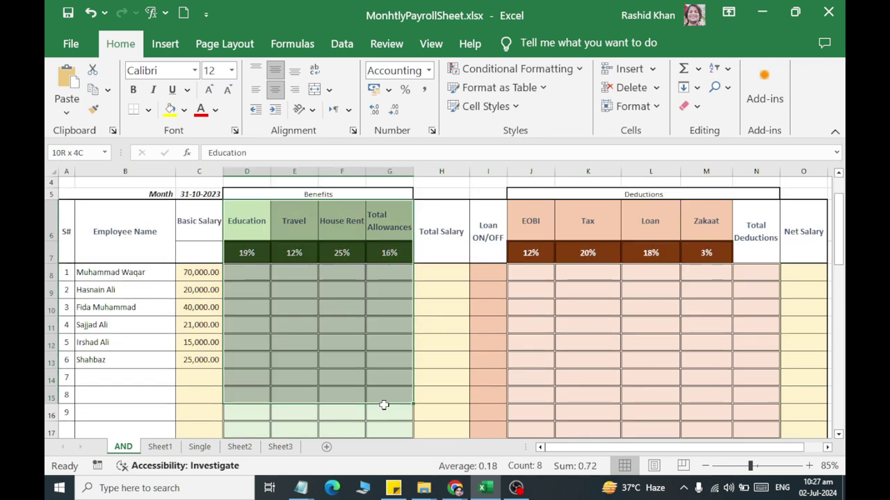
mouse_move(540, 230)
mouse_down()
mouse_move(704, 389)
mouse_move(684, 433)
mouse_up()
scroll(639, 338, up, 3)
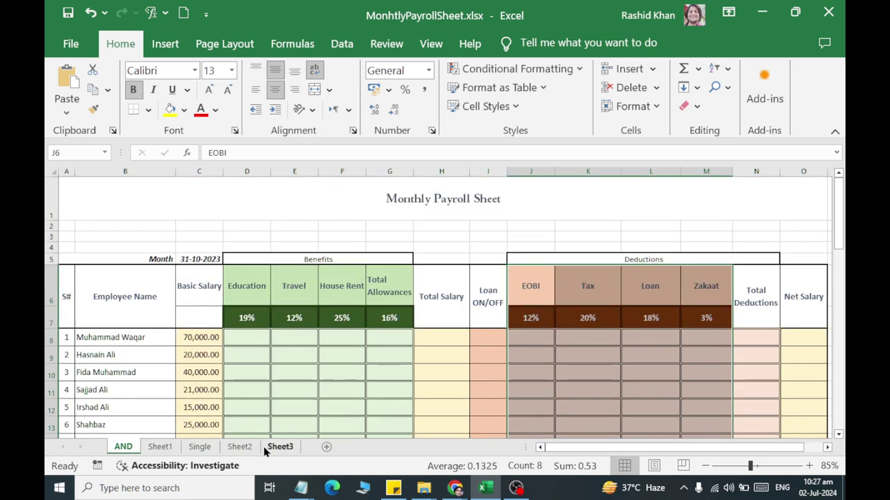
drag(246, 225, 219, 478)
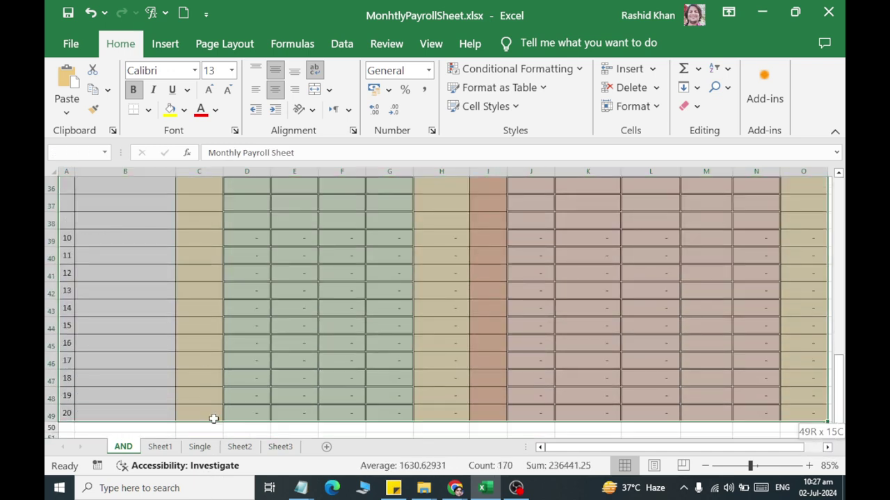
drag(218, 479, 212, 417)
Clear all formats from A1:O49 and return to cell A1
click(688, 105)
click(700, 147)
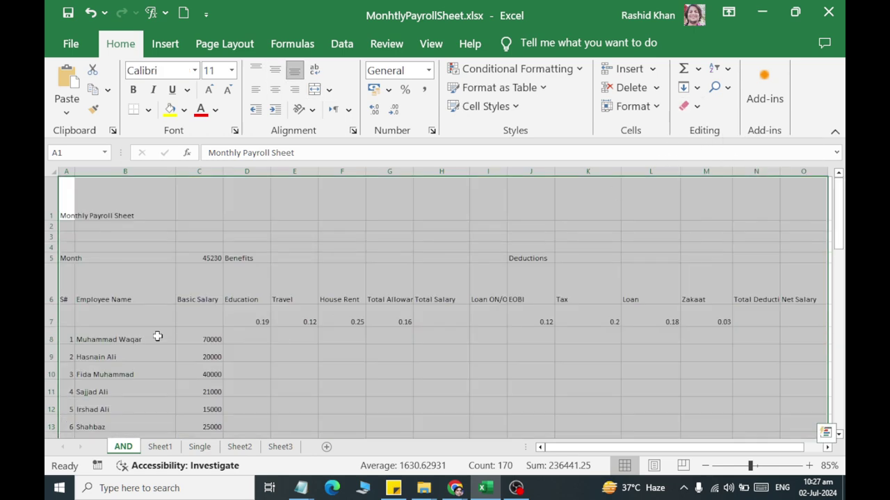
click(108, 281)
click(69, 209)
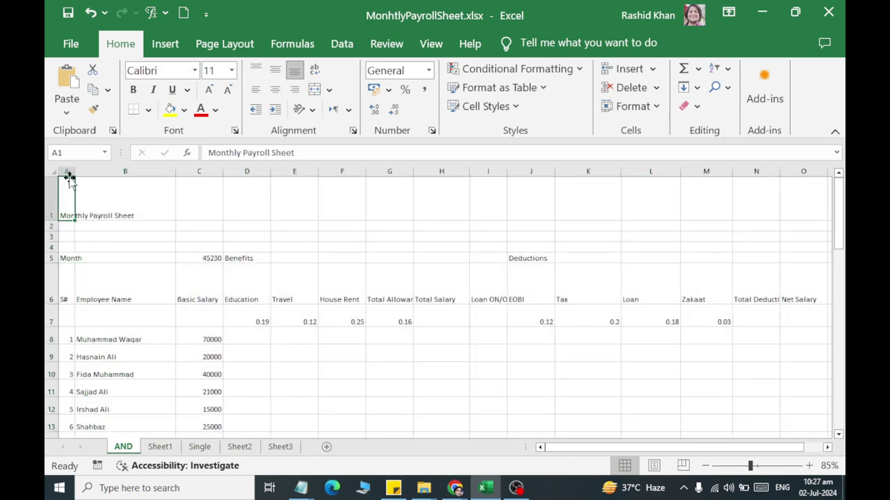
ctrl+scroll(69, 179, up, 1)
Replace the Month value 45230 in C5 with the date 31/6/2024
ctrl+scroll(80, 208, up, 1)
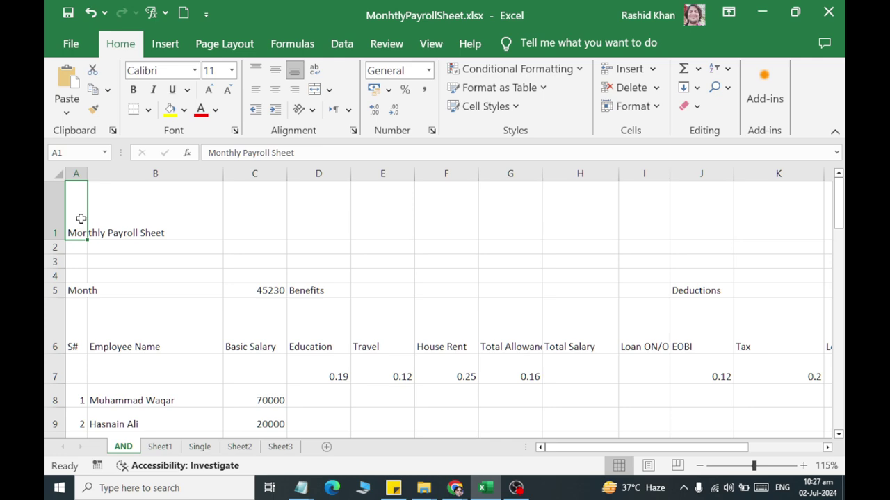
click(75, 290)
click(266, 288)
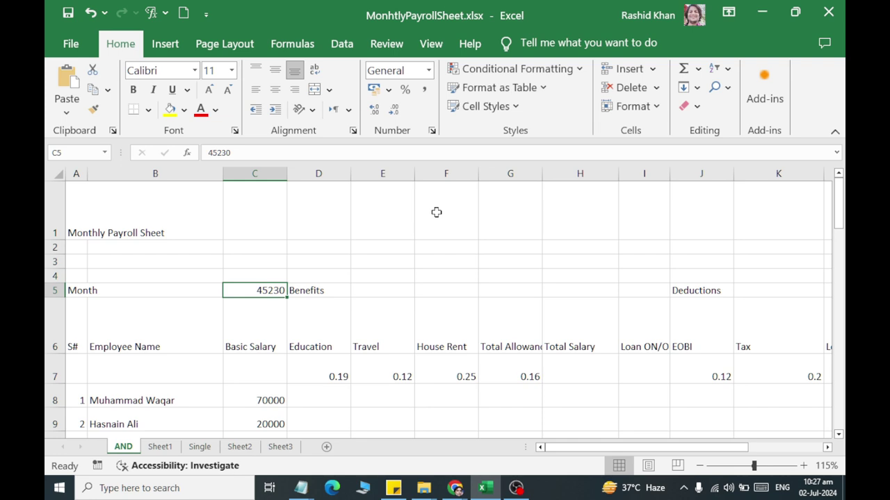
text(1)
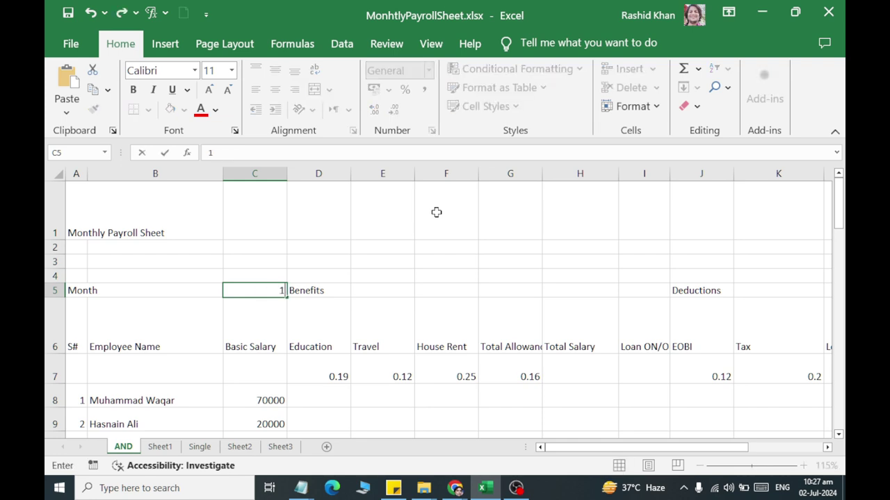
text(31/6/202)
text(4)
key(Return)
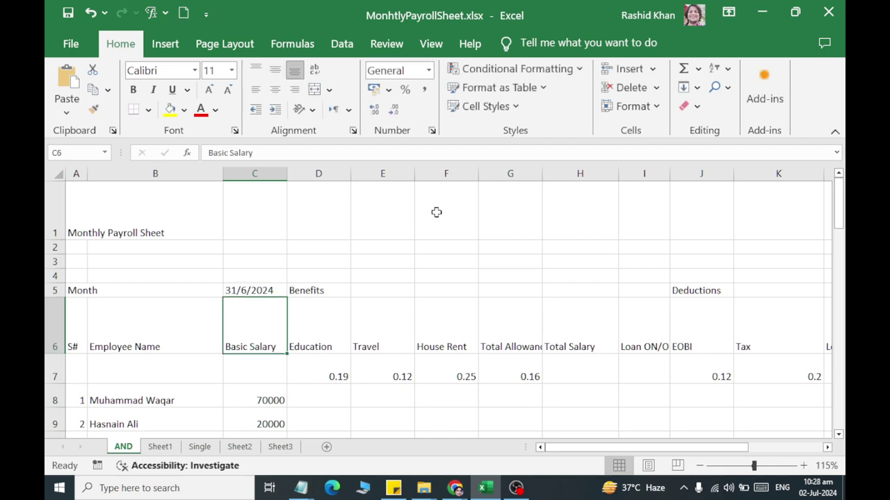
click(316, 289)
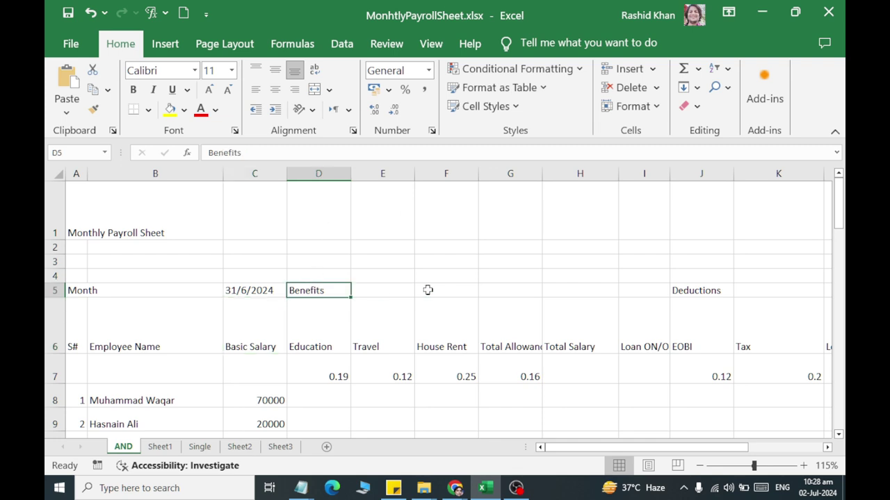
click(696, 292)
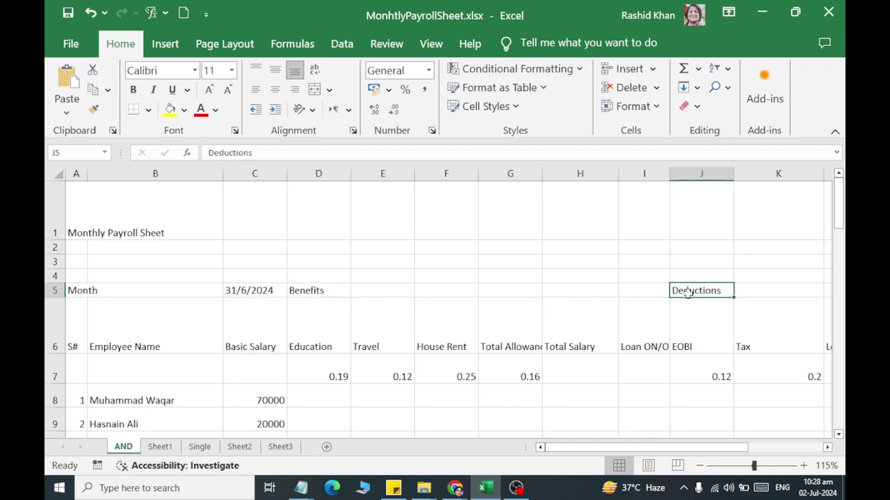
click(317, 290)
click(126, 341)
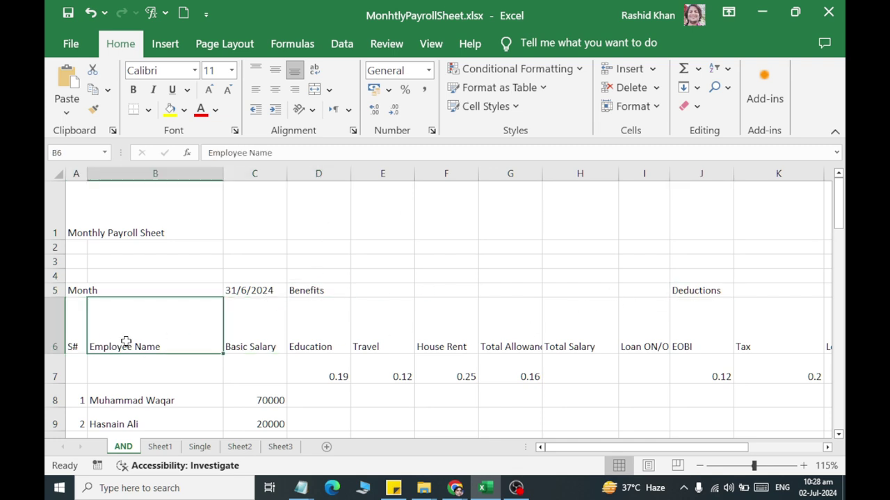
click(248, 314)
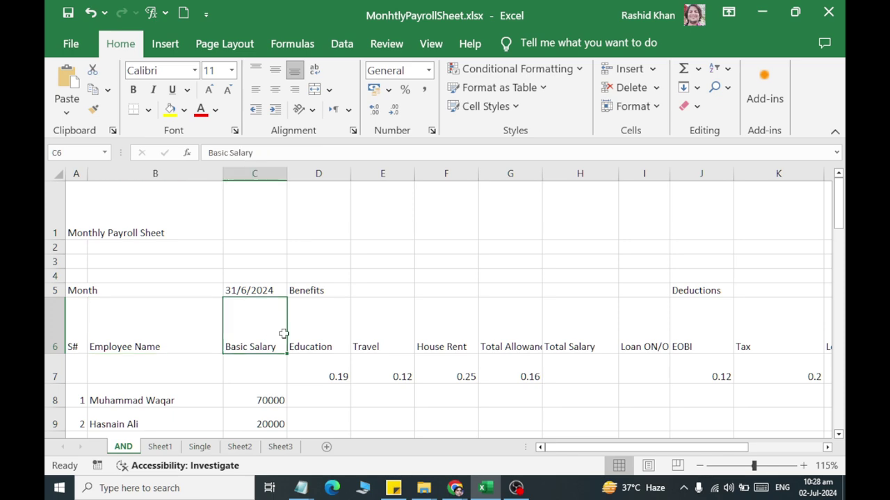
click(320, 322)
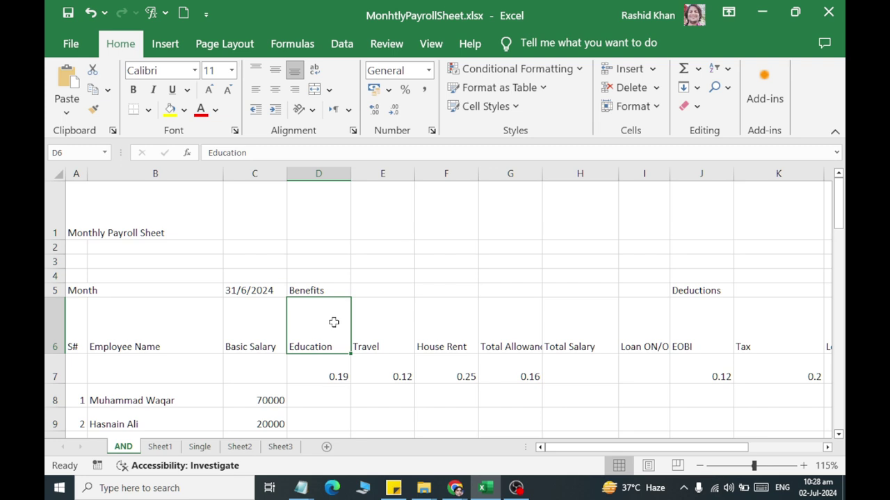
click(373, 324)
click(451, 324)
click(512, 328)
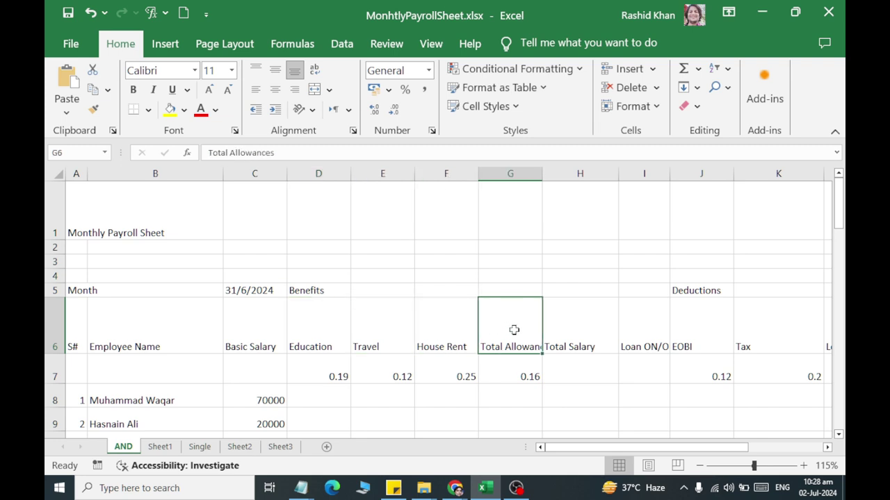
click(584, 330)
drag(502, 336, 304, 331)
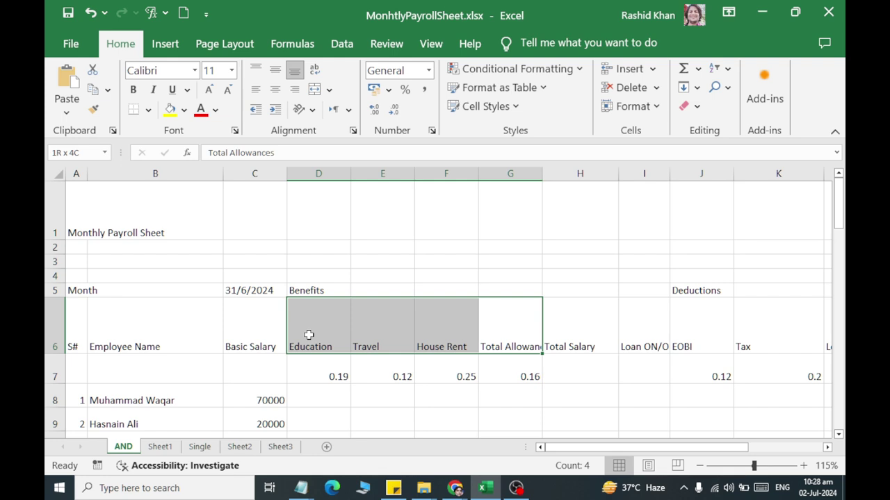
drag(309, 334, 310, 334)
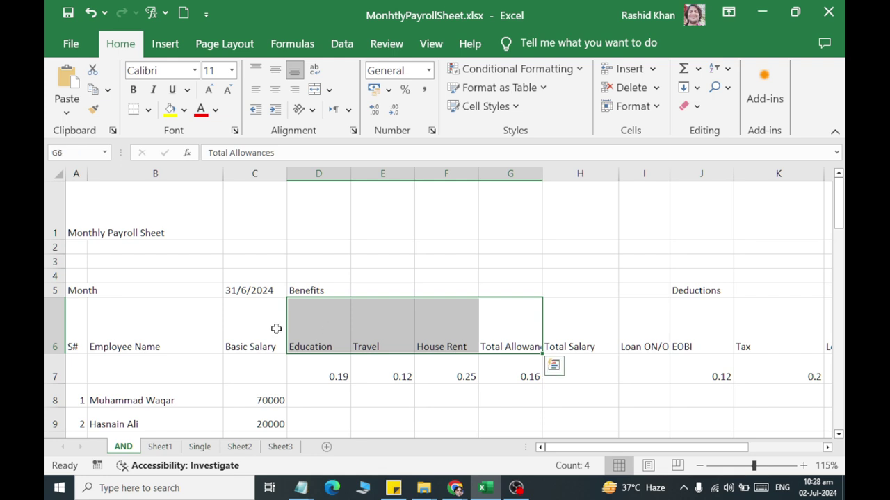
click(657, 334)
click(708, 321)
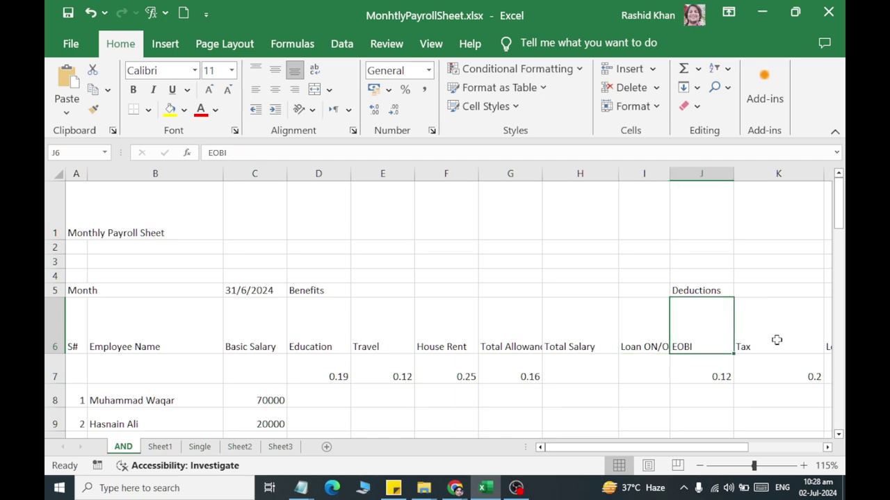
click(776, 340)
drag(820, 335, 630, 333)
click(761, 337)
click(780, 336)
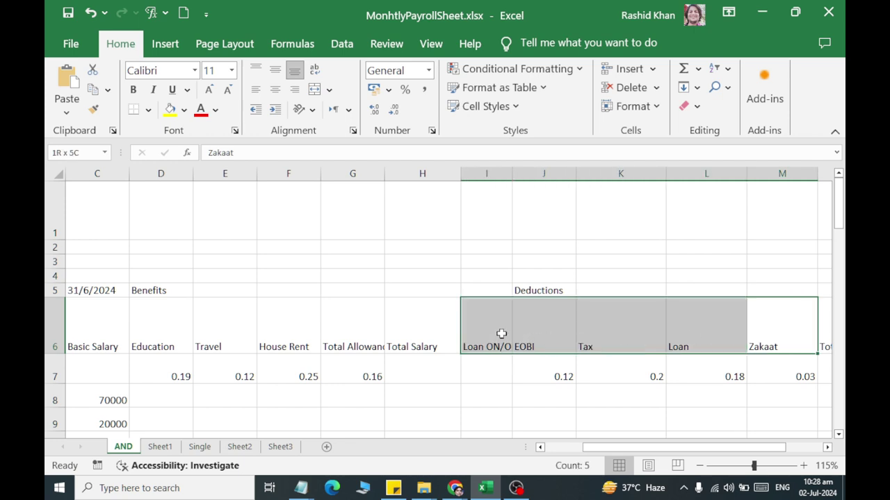
click(523, 289)
click(778, 327)
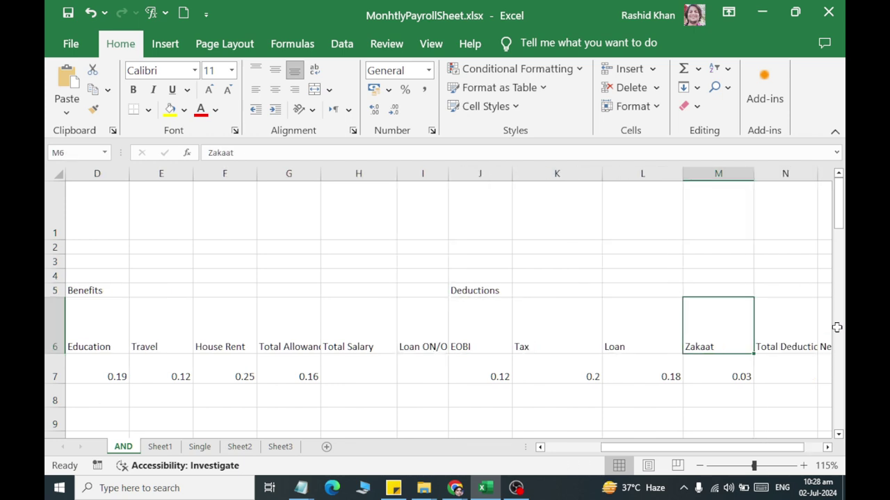
drag(723, 326, 727, 324)
click(665, 315)
click(700, 324)
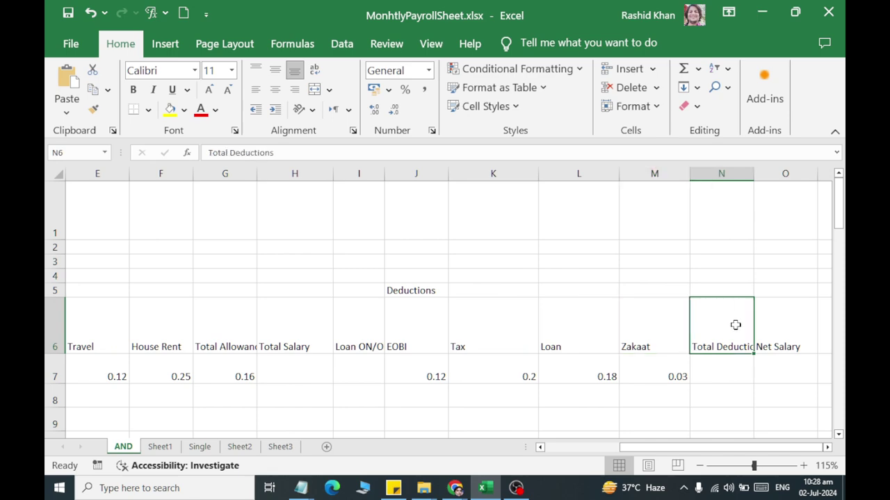
click(776, 330)
mouse_move(796, 331)
mouse_down()
mouse_move(820, 331)
mouse_move(56, 340)
mouse_up()
click(89, 228)
Merge the title across A1:N1 and make it a bold, middle-aligned Title style
click(70, 212)
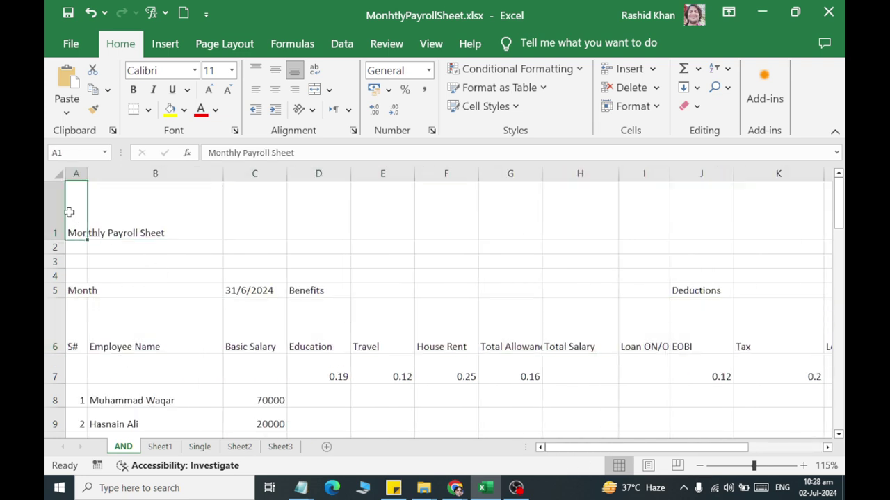
click(71, 288)
mouse_move(68, 195)
mouse_down()
mouse_move(843, 212)
mouse_move(706, 229)
mouse_move(722, 230)
mouse_up()
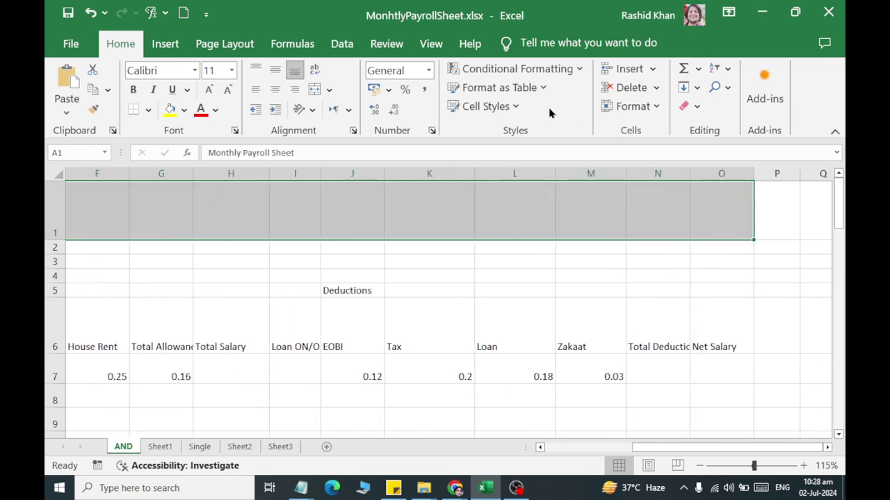
click(310, 95)
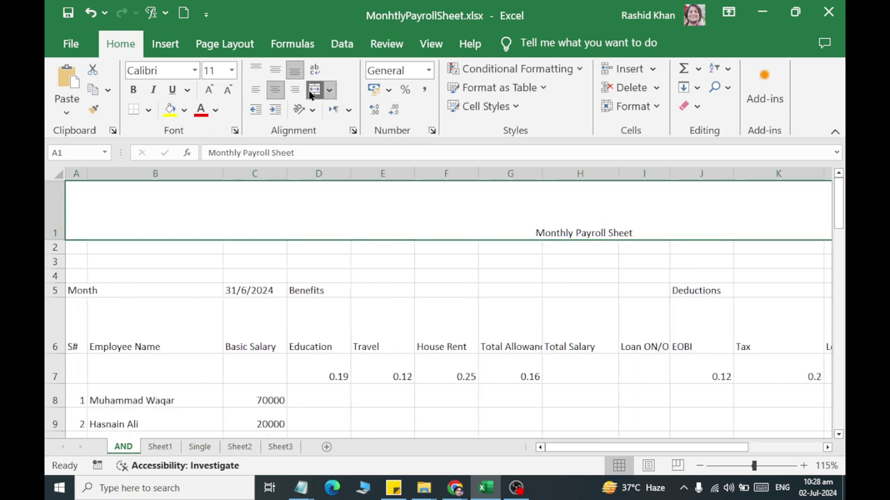
click(486, 106)
click(643, 261)
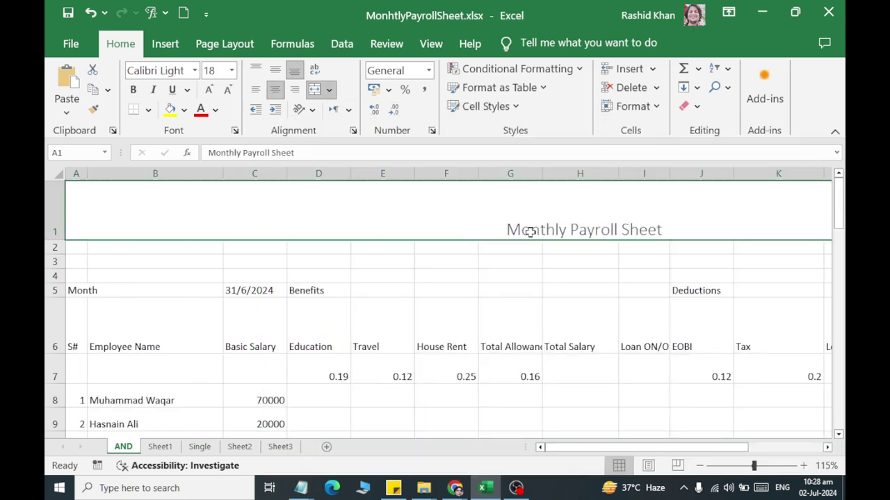
click(132, 89)
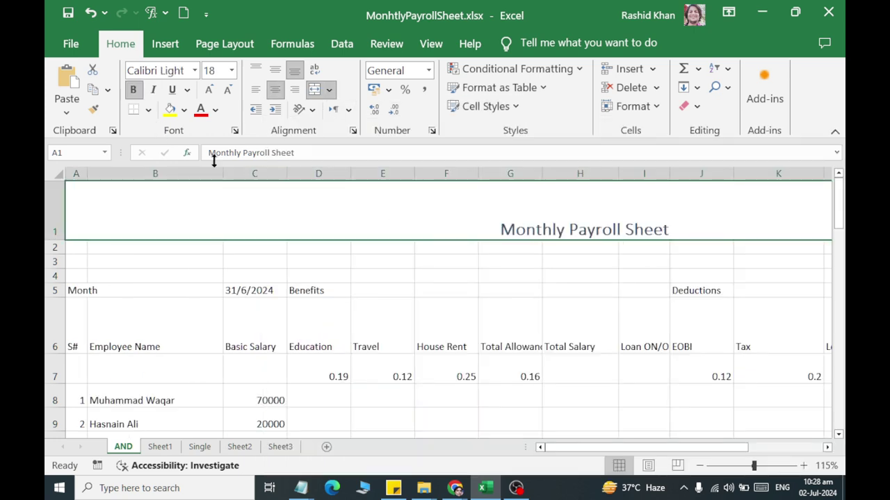
click(275, 70)
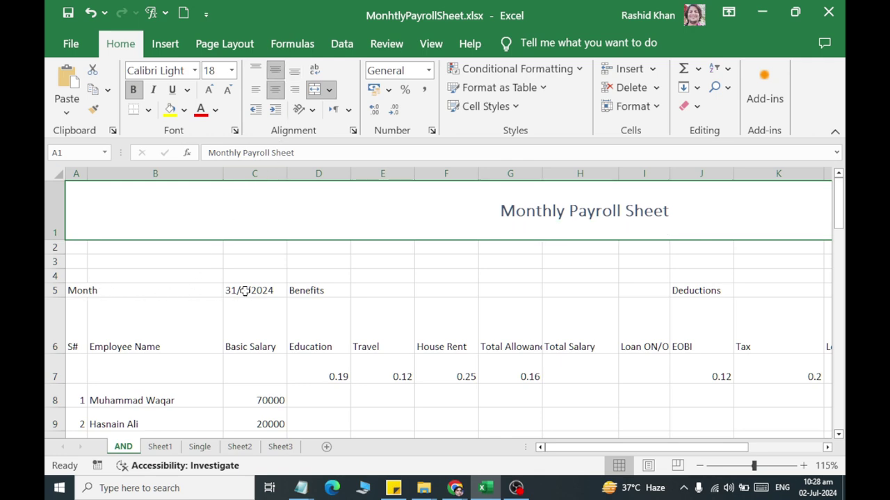
Merge and centre Benefits across D5:G5 with the Title style
drag(293, 290, 558, 290)
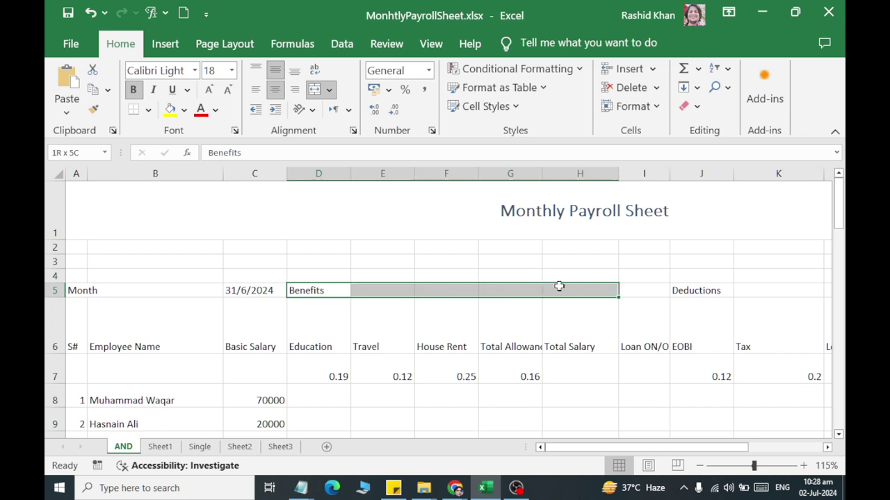
click(314, 89)
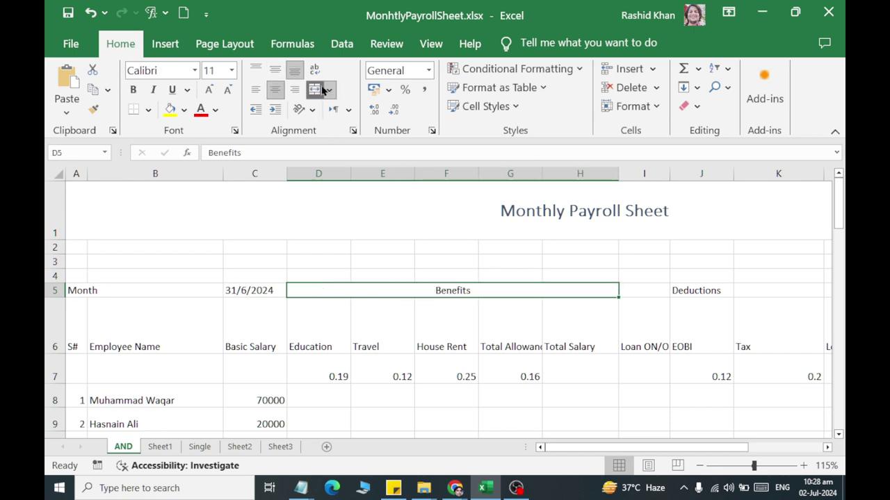
click(314, 89)
mouse_move(311, 291)
mouse_down()
mouse_move(445, 303)
mouse_move(519, 289)
mouse_up()
click(315, 89)
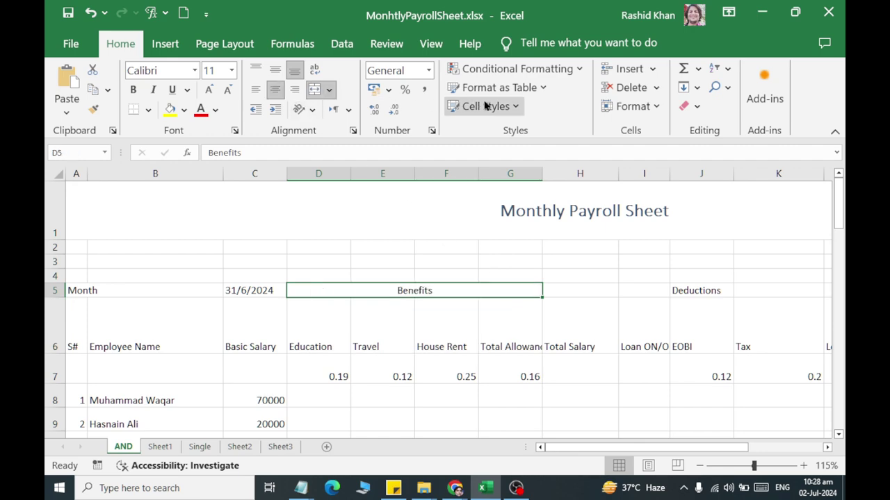
click(481, 106)
click(683, 256)
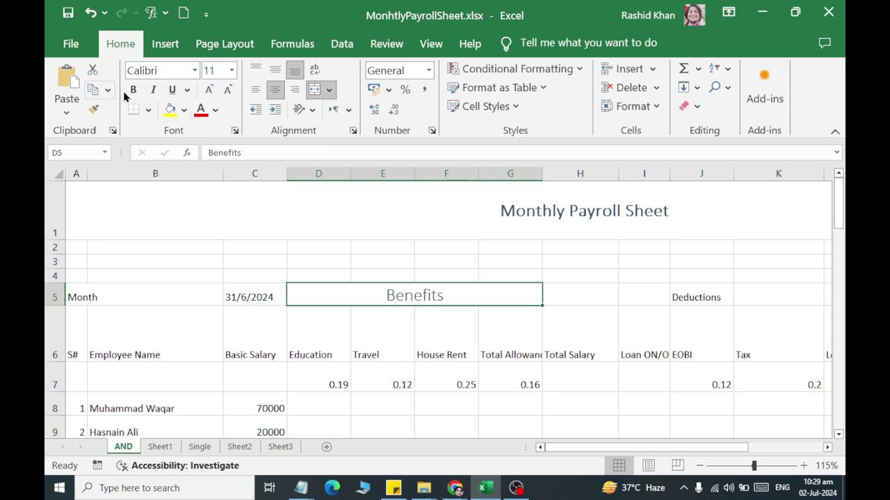
Merge and centre the Month label across A5:B5
drag(81, 285, 151, 292)
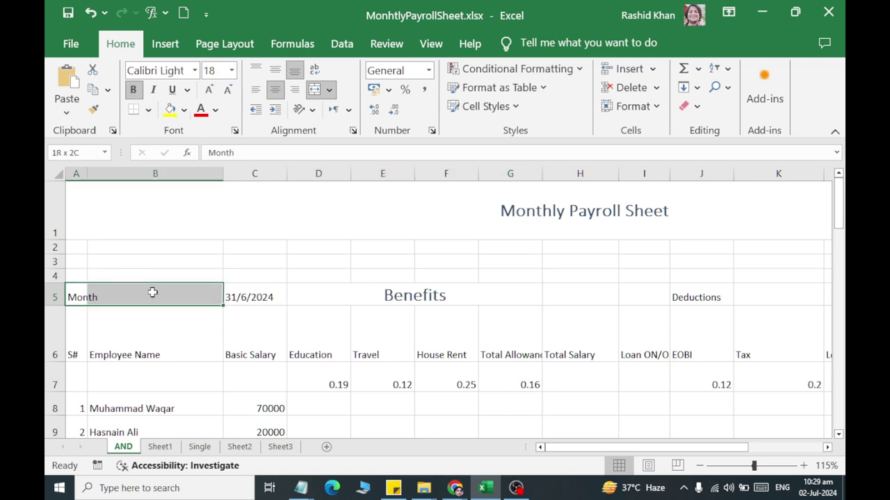
click(314, 89)
click(486, 105)
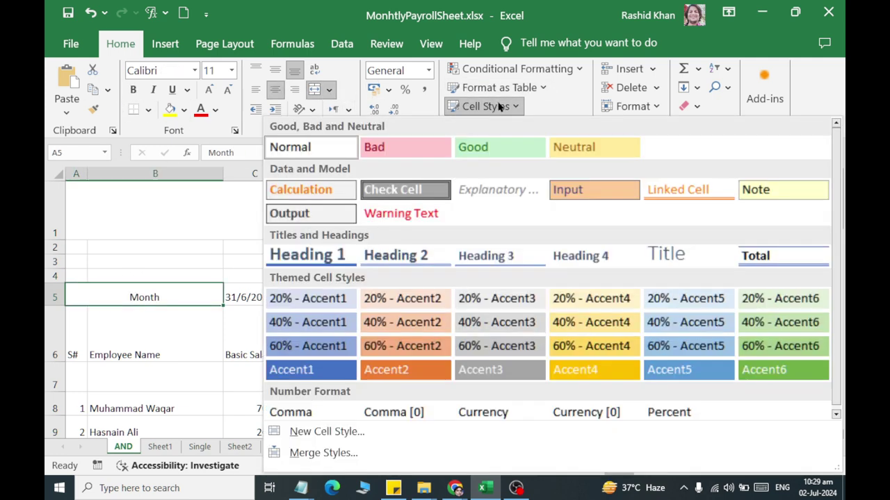
click(179, 249)
click(179, 275)
Merge and centre Deductions across J5:M5 with the Heading 2 style
click(723, 297)
drag(741, 296, 714, 289)
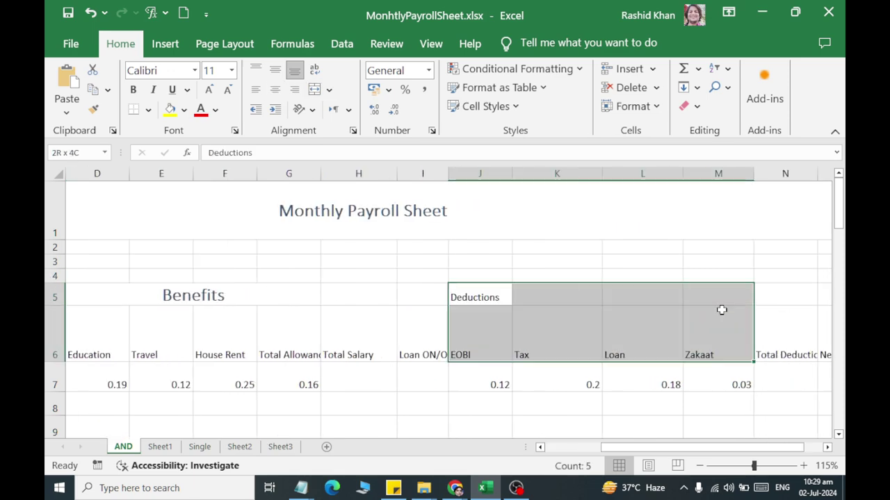
click(314, 89)
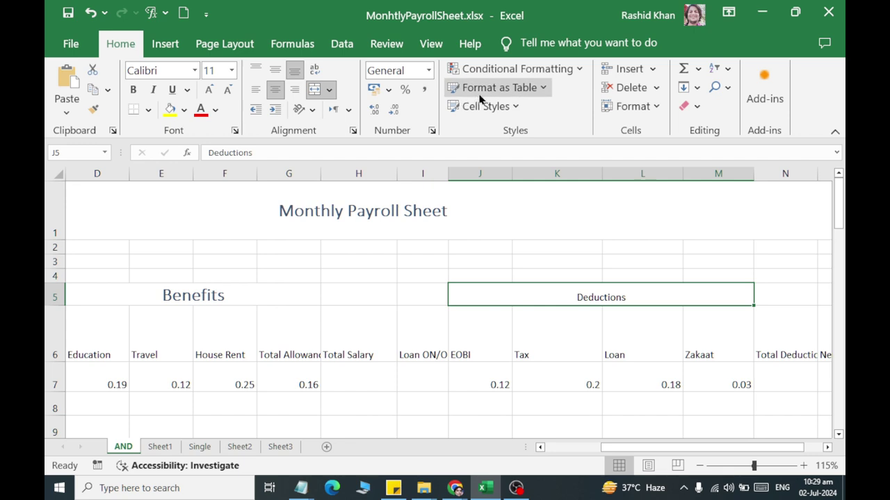
click(485, 106)
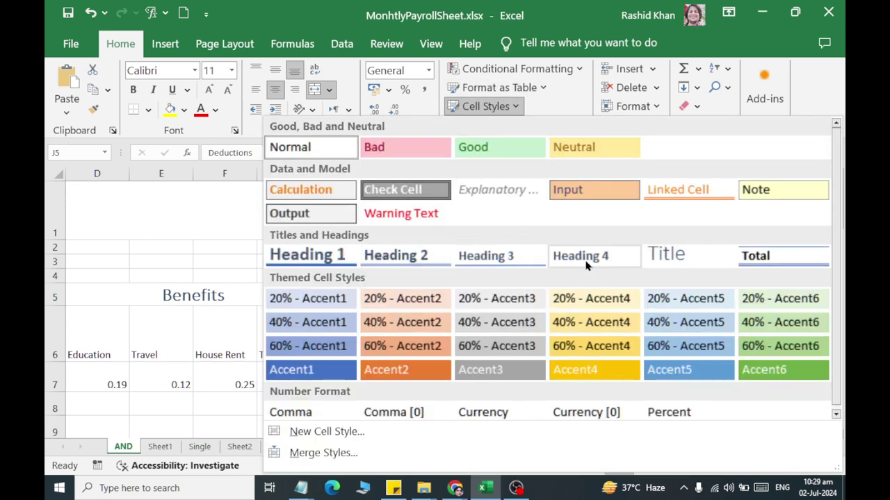
click(421, 248)
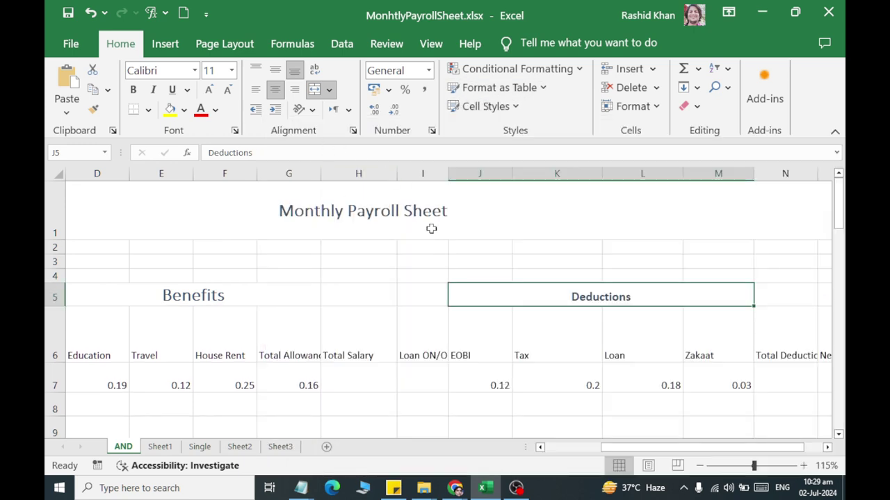
Apply Heading 1 to the row 6 headers, S# through Tax, centred and middle-aligned
mouse_move(131, 327)
mouse_down()
mouse_move(44, 337)
mouse_move(737, 346)
mouse_up()
click(89, 344)
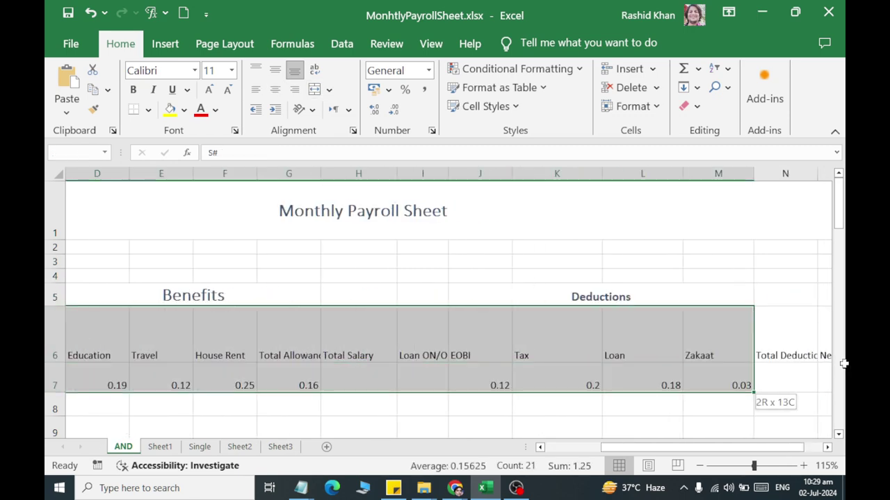
click(502, 107)
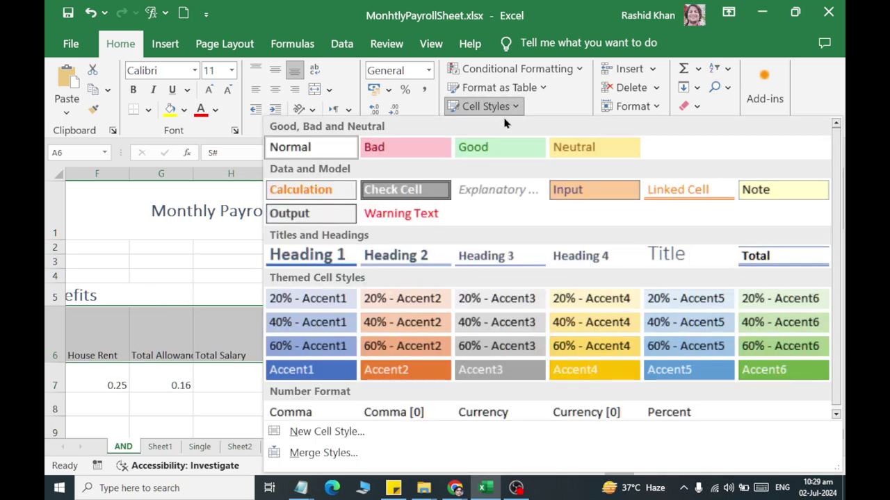
click(295, 252)
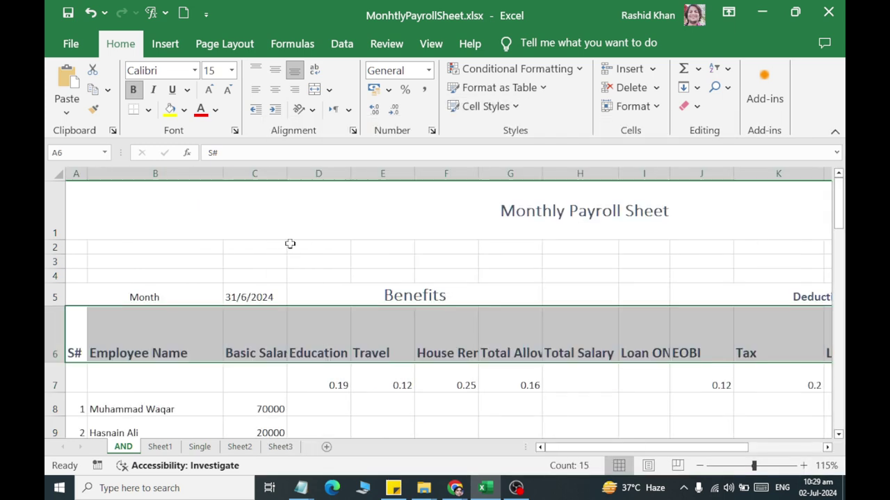
click(275, 89)
click(275, 70)
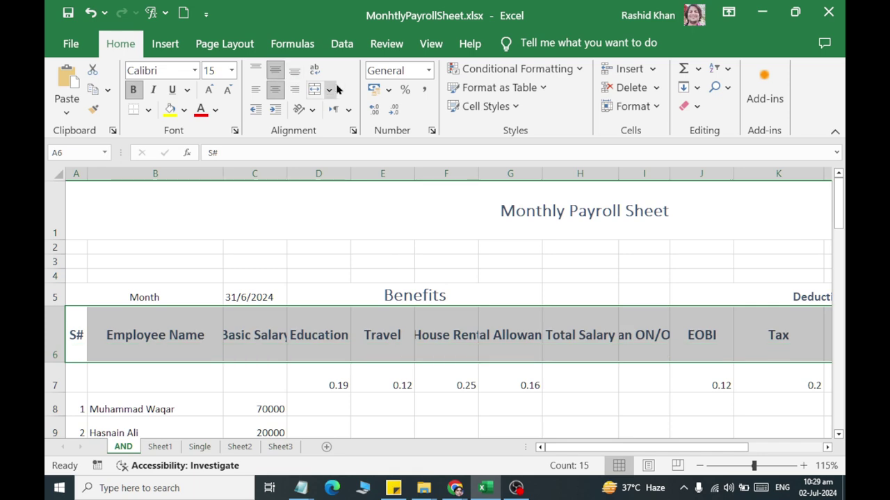
Wrap the row 6 header text and widen columns G and I to fit
click(315, 70)
click(505, 332)
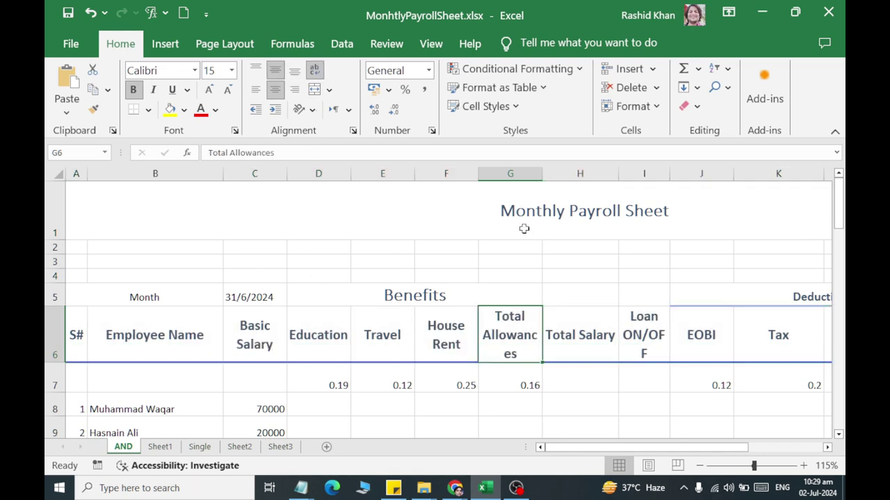
drag(543, 173, 556, 173)
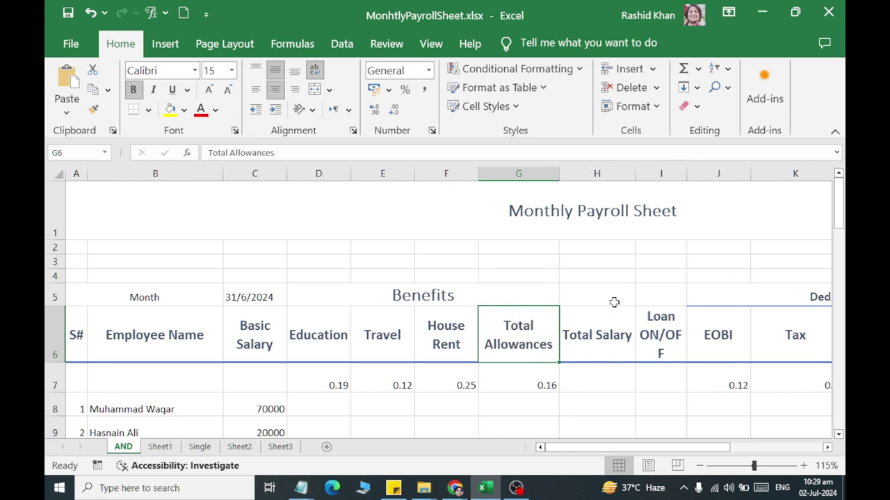
drag(689, 169, 700, 169)
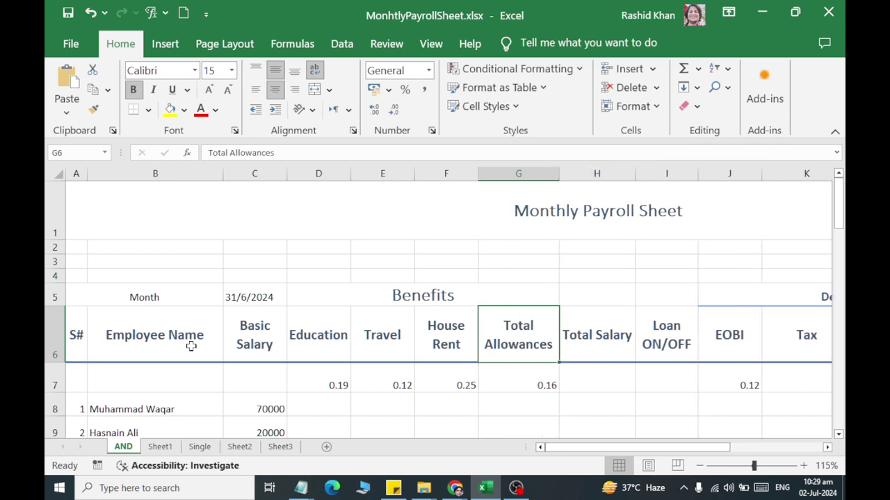
Merge the S#, Employee Name and Basic Salary headers down across rows 6–7
drag(75, 345, 75, 381)
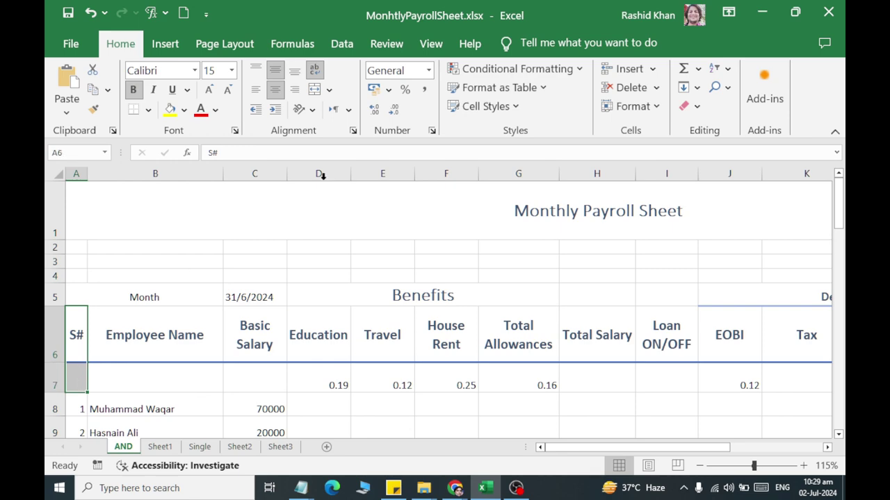
click(314, 90)
drag(145, 335, 159, 371)
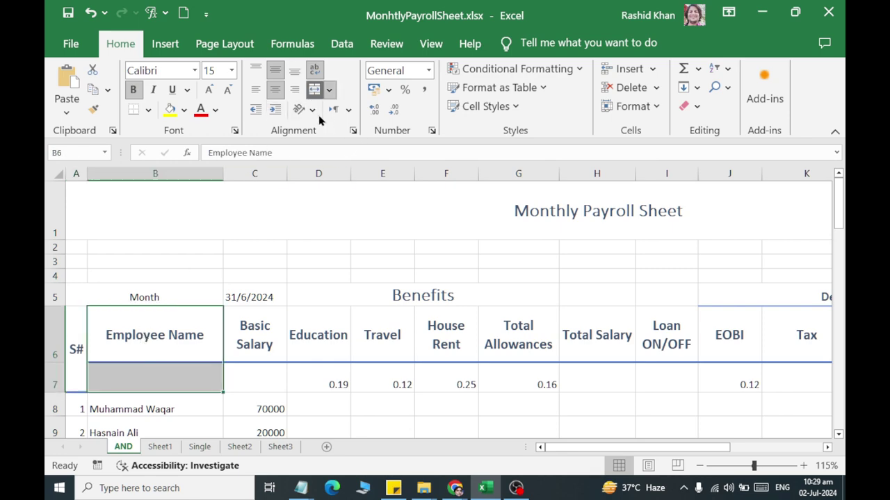
click(314, 90)
drag(254, 335, 252, 375)
click(314, 89)
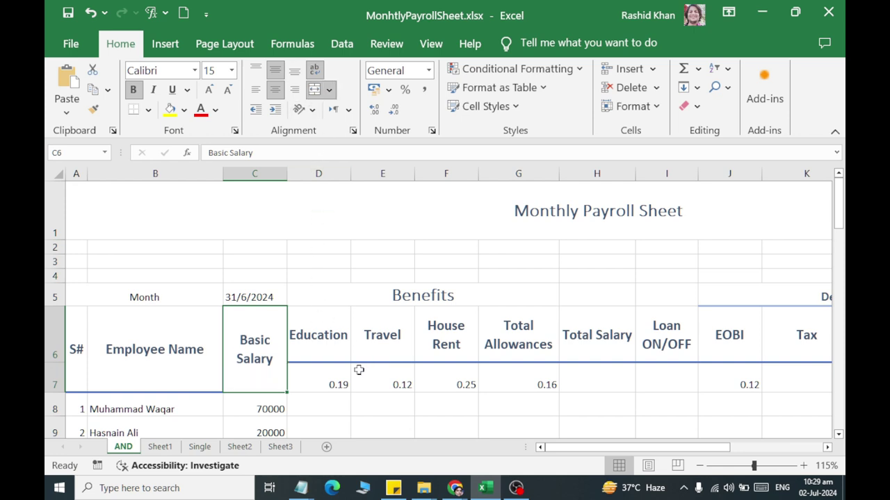
Merge Total Salary, Loan ON/OFF and Total Deductions down into row 7, and widen column N
drag(623, 334, 580, 376)
click(314, 89)
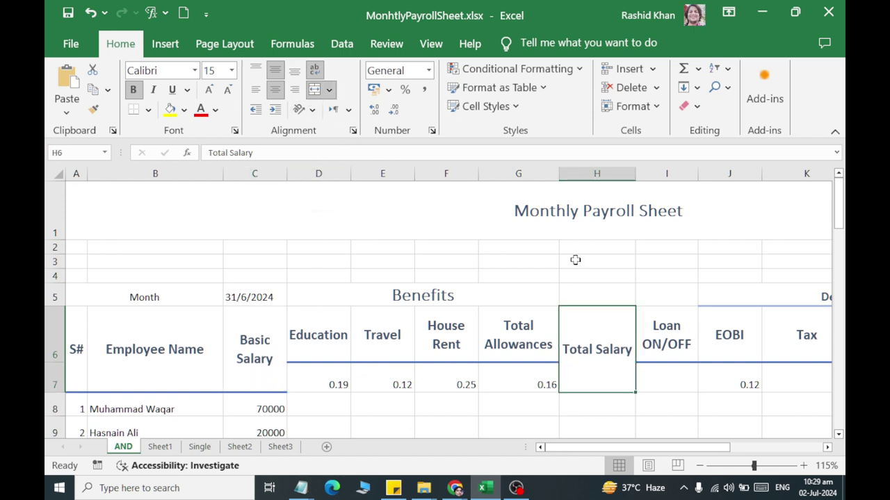
drag(666, 337, 665, 384)
click(314, 90)
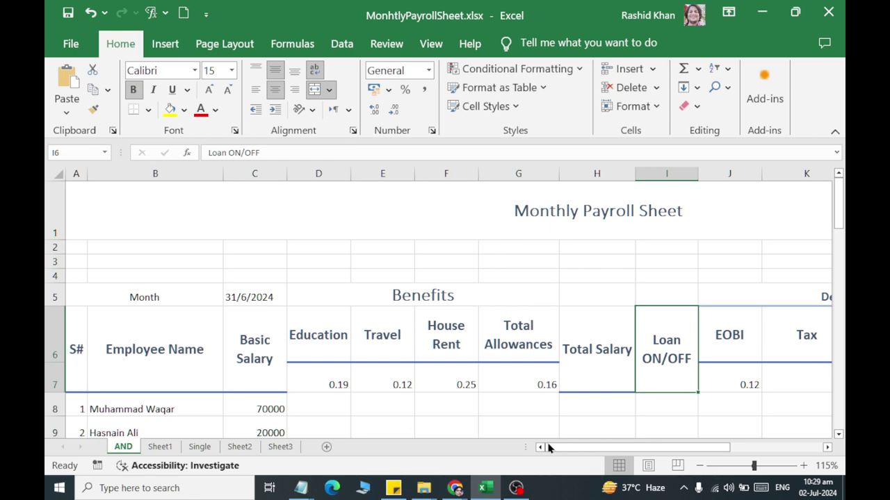
scroll(581, 451, right, 5)
drag(681, 305, 686, 381)
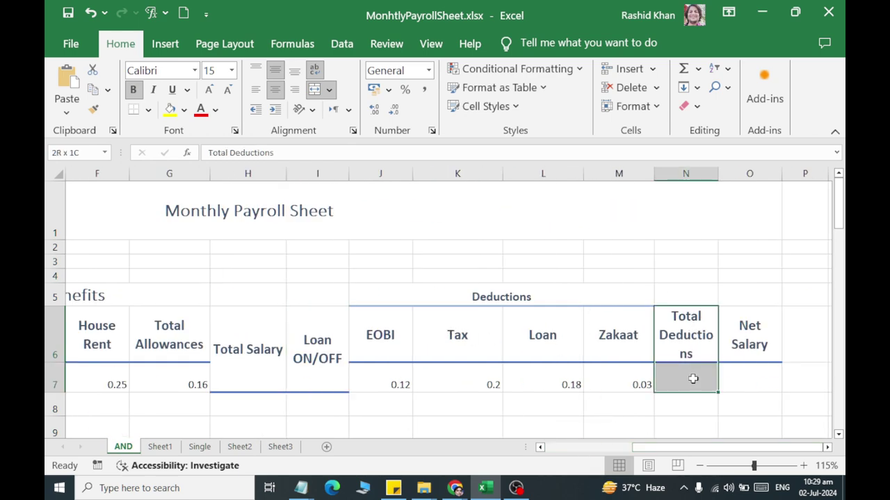
click(314, 90)
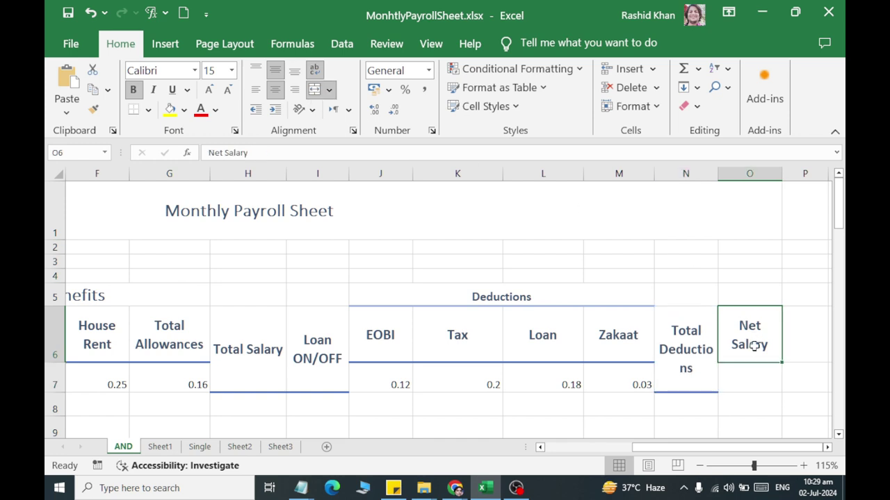
drag(751, 340, 749, 382)
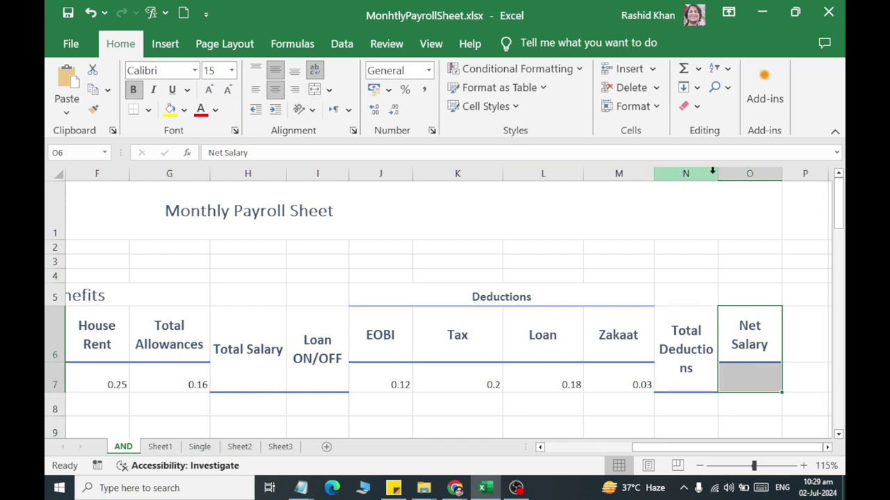
drag(717, 173, 726, 173)
drag(617, 391, 379, 386)
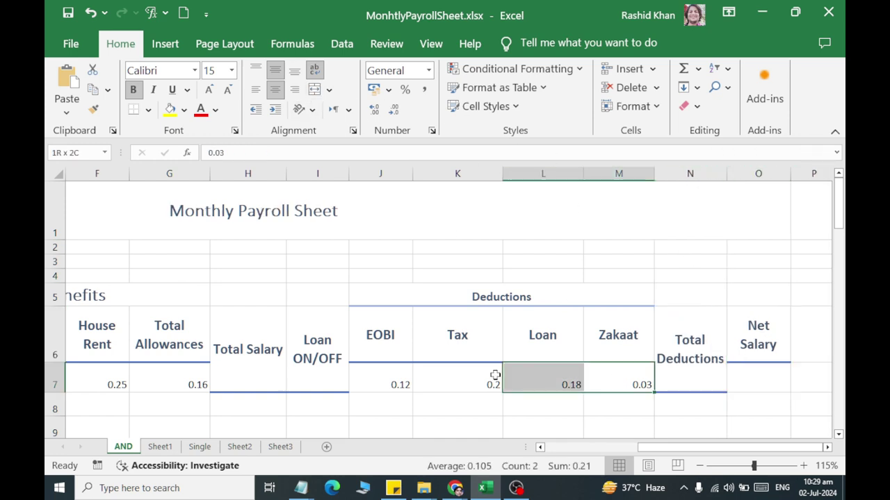
Apply Heading 3 and Percent Style to deduction rates J7:M7 and benefit rates D7:G7
click(485, 106)
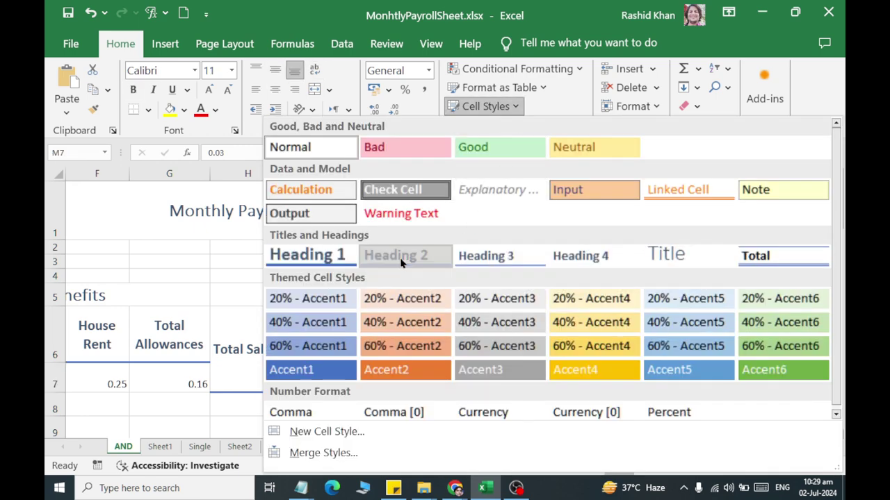
click(481, 256)
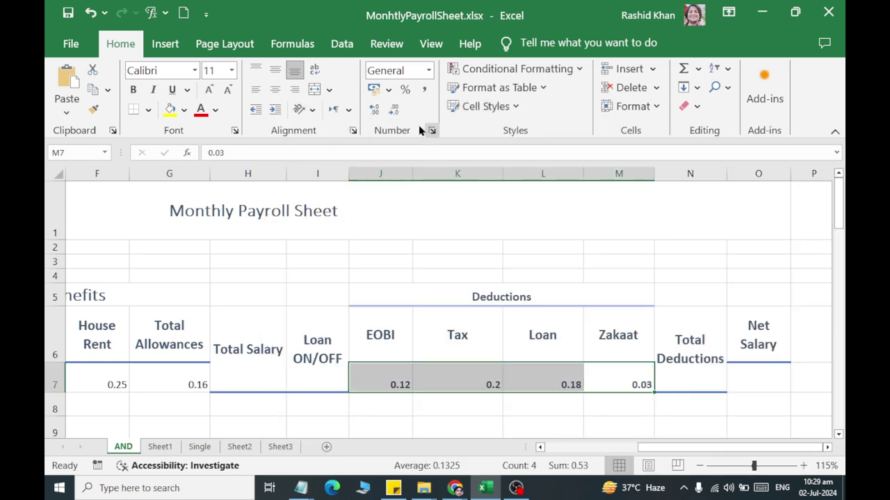
click(404, 93)
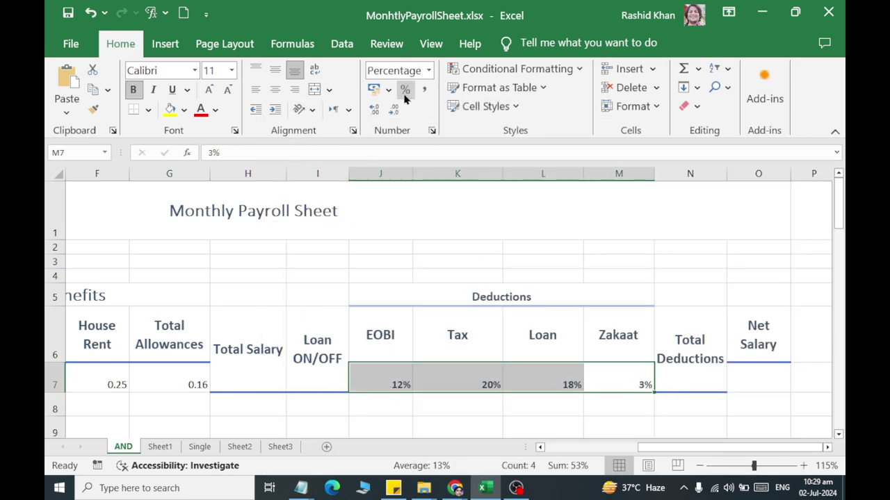
drag(201, 385, 319, 382)
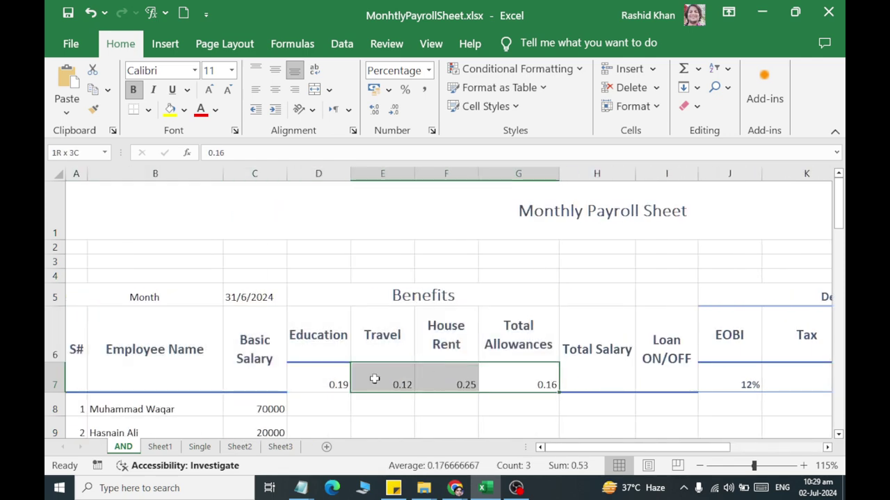
click(485, 106)
click(509, 254)
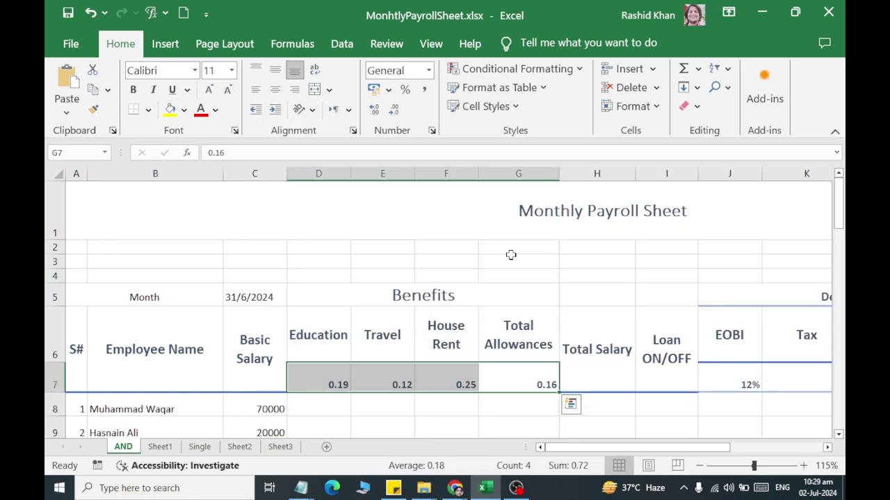
click(405, 90)
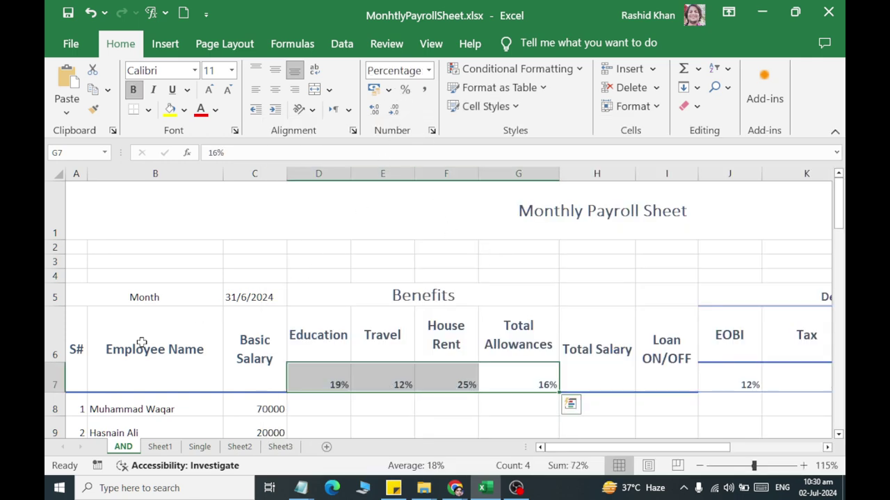
drag(77, 346, 758, 368)
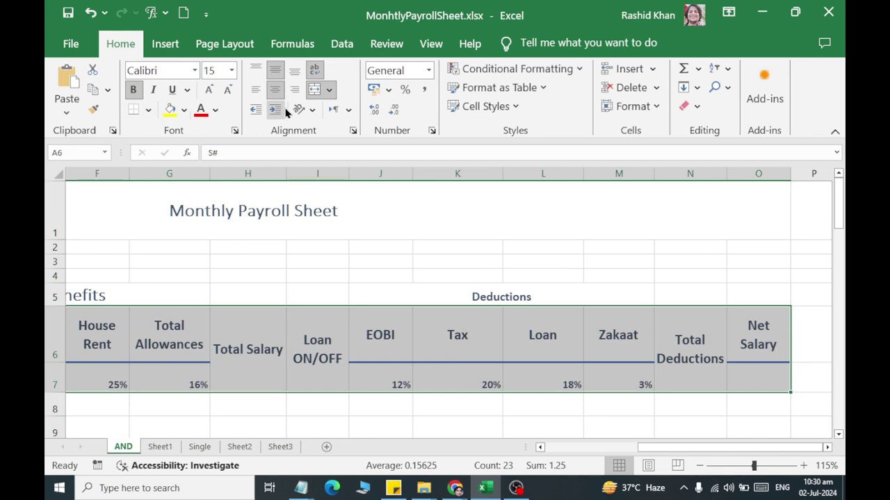
Replace the header block borders with a thick outside border around A6:O7
click(274, 73)
click(275, 73)
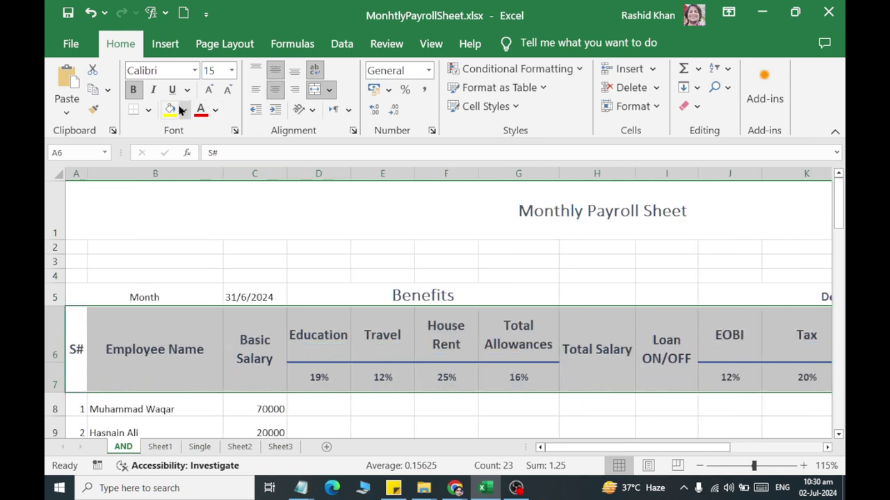
click(148, 109)
click(149, 238)
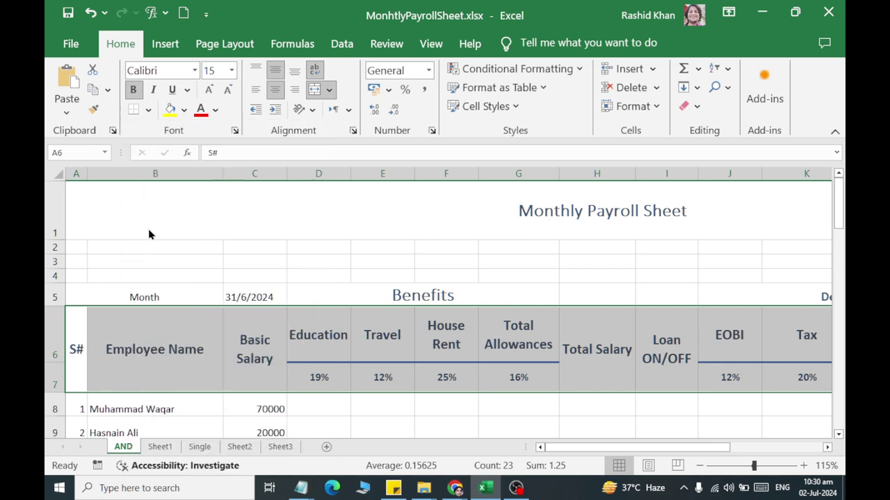
click(148, 109)
click(208, 301)
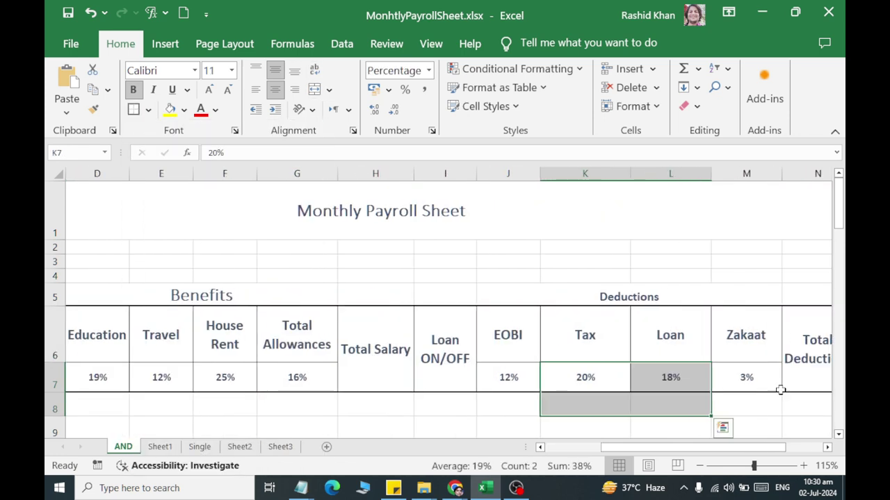
Merge Net Salary across O6:O7 and box the Deductions title with an outside border
mouse_move(799, 341)
mouse_down()
mouse_move(767, 332)
mouse_move(769, 367)
mouse_up()
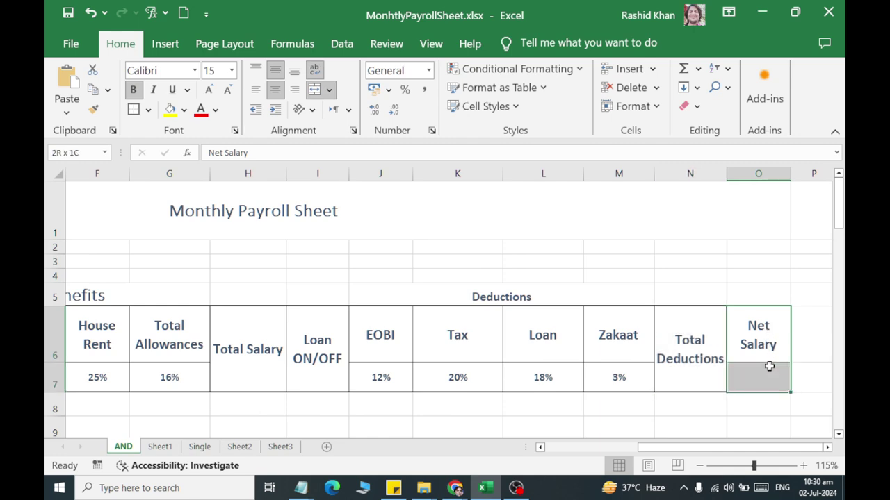
click(314, 89)
click(622, 360)
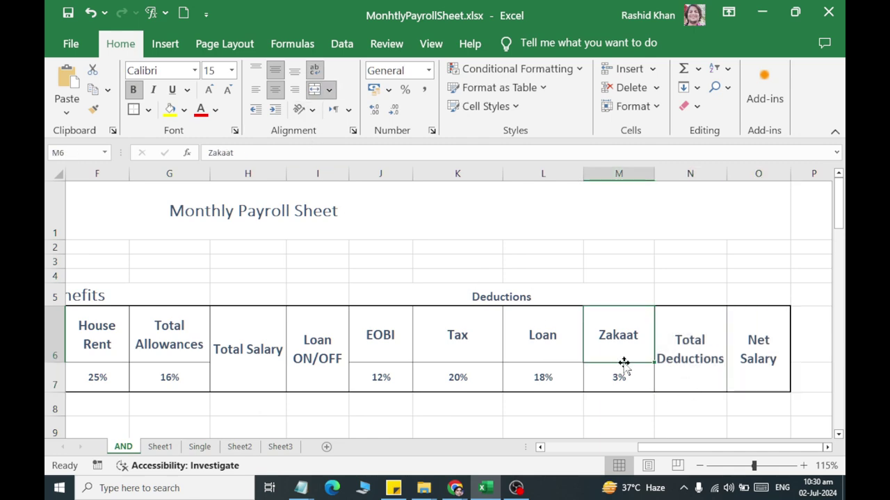
click(584, 292)
click(148, 110)
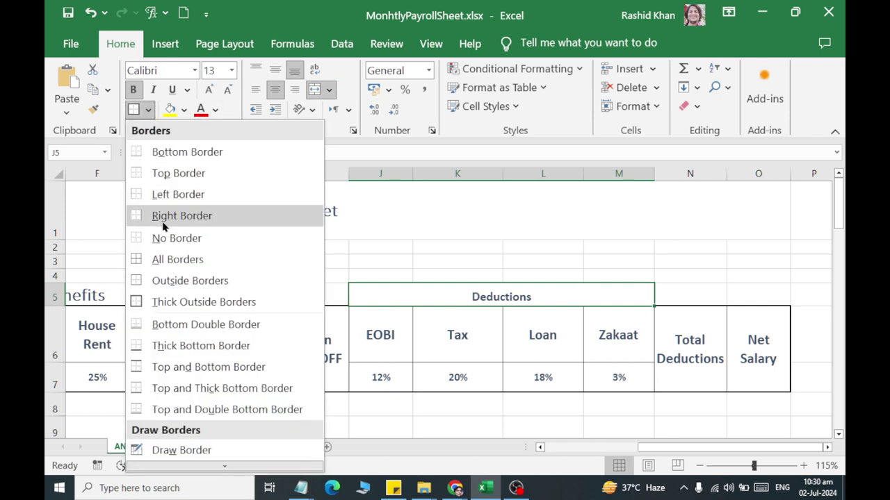
click(164, 280)
mouse_move(185, 400)
mouse_down()
mouse_move(45, 358)
mouse_move(245, 314)
mouse_up()
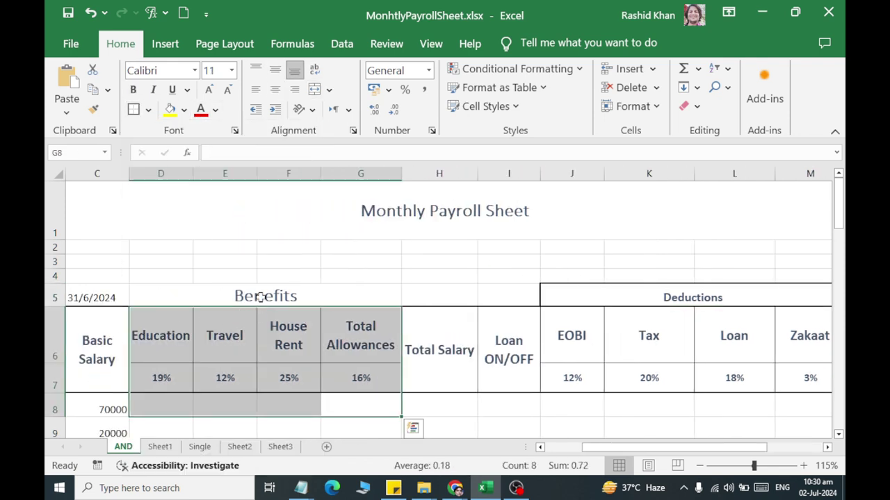
click(256, 296)
Give Month and its 31/6/2024 date the Explanatory cell style
drag(97, 350, 44, 338)
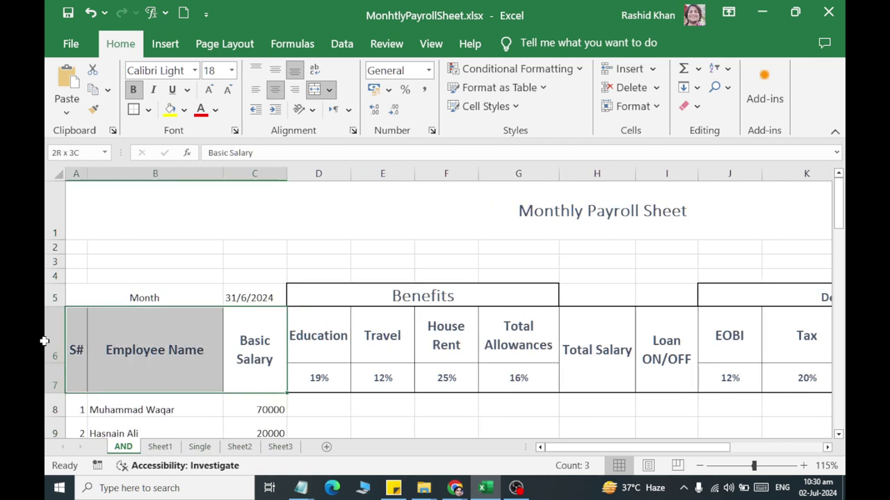
drag(169, 292, 244, 292)
click(486, 106)
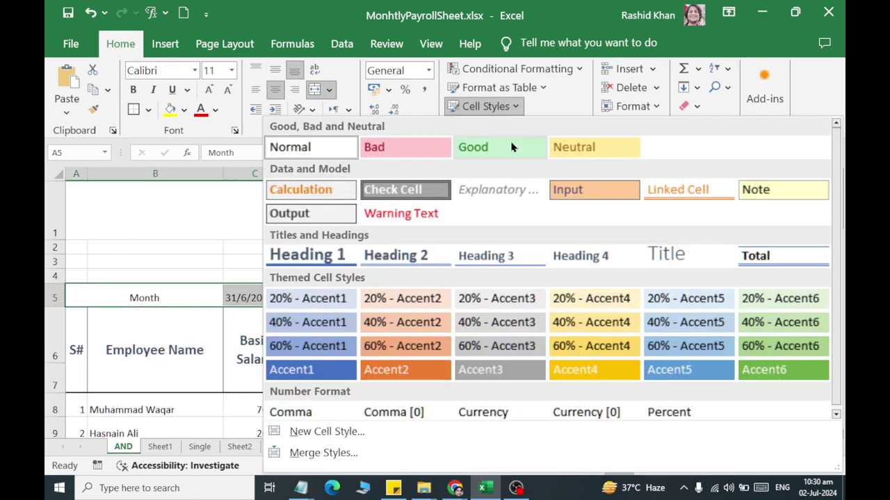
click(486, 195)
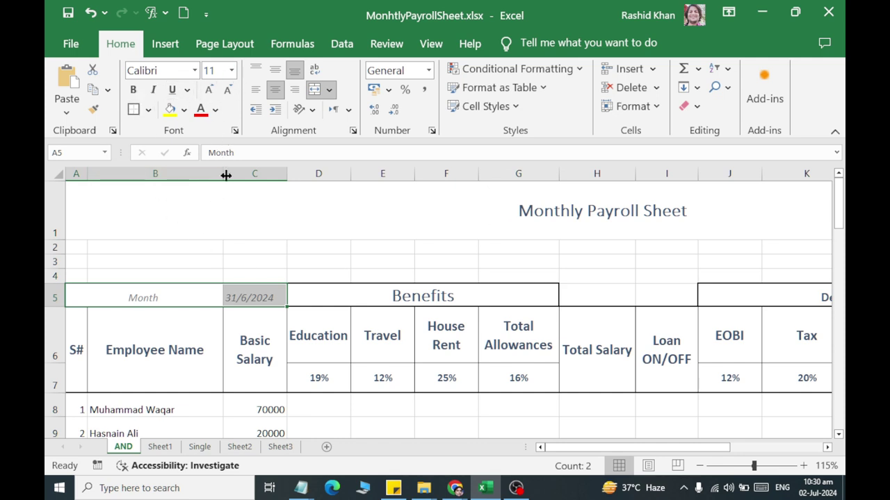
Narrow column B and widen column C so Basic Salary fits on one line
drag(222, 173, 213, 173)
drag(276, 172, 300, 171)
click(299, 170)
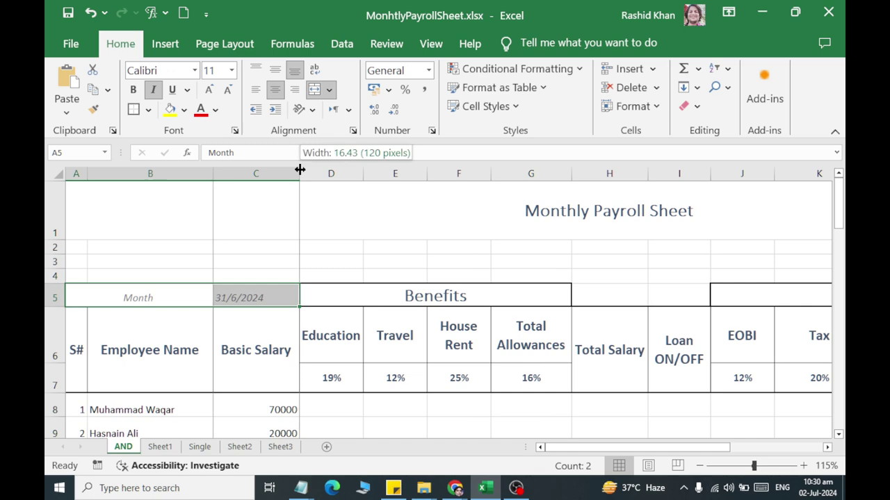
Enlarge the Month and date text to 15 point
click(233, 72)
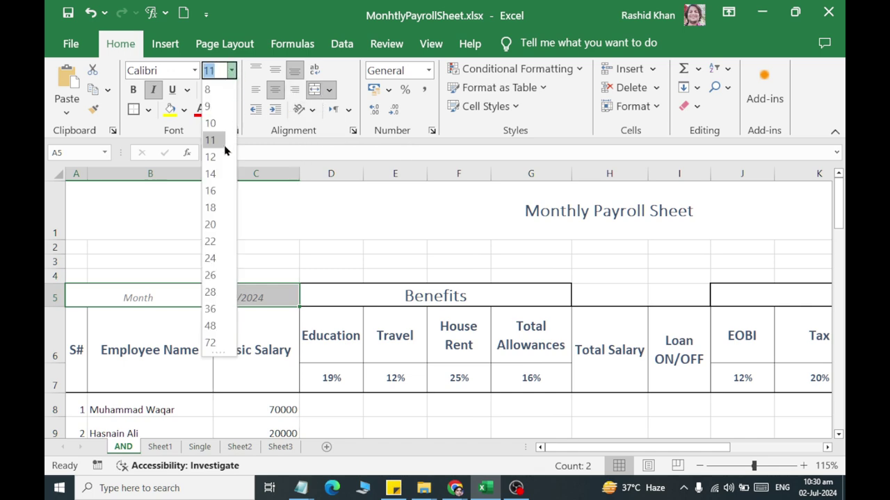
click(215, 188)
click(234, 350)
click(137, 373)
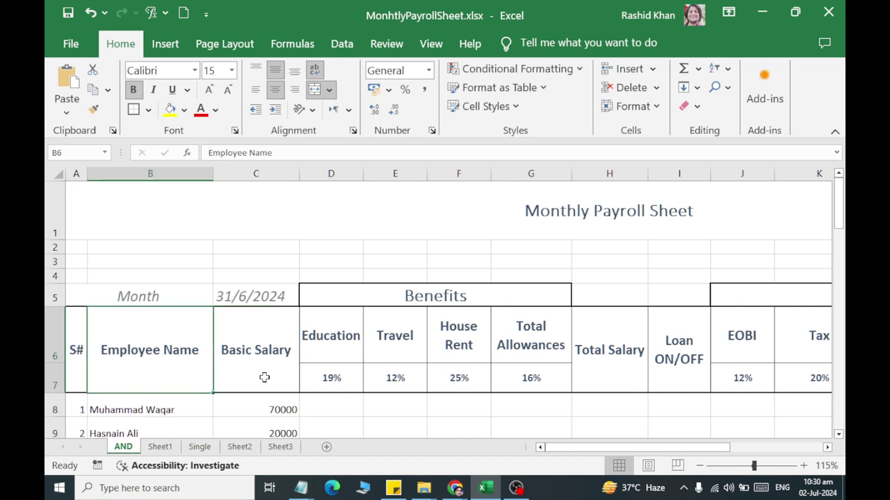
scroll(264, 378, down, 1)
mouse_move(81, 319)
mouse_down()
mouse_move(653, 488)
mouse_move(688, 392)
mouse_up()
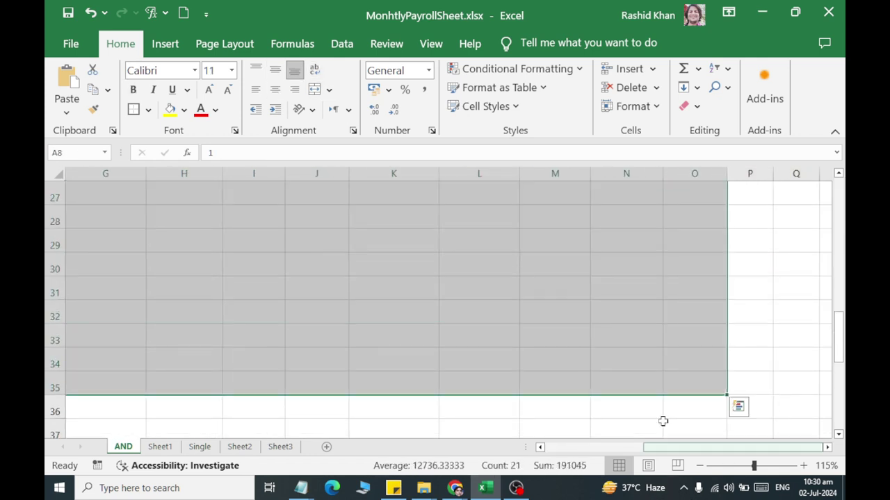
Set the employee data rows to 14 pt, centred horizontally and vertically, with old borders cleared
click(231, 70)
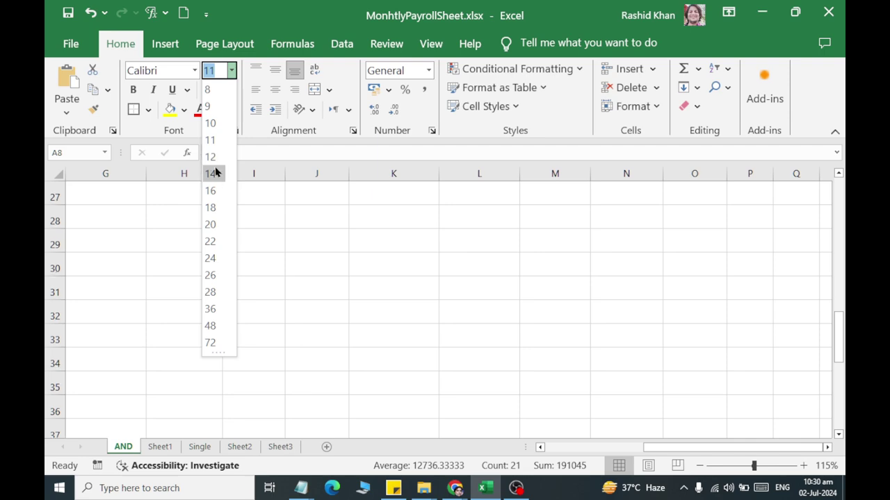
click(212, 173)
click(148, 110)
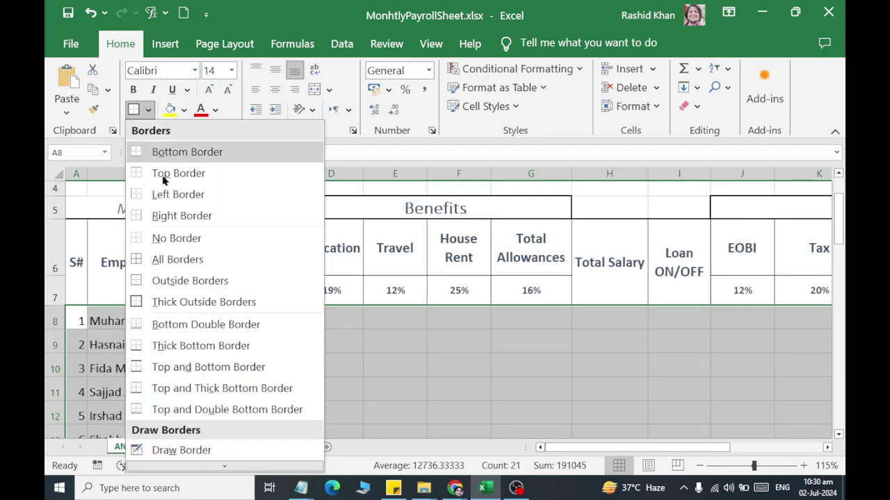
click(165, 238)
click(148, 111)
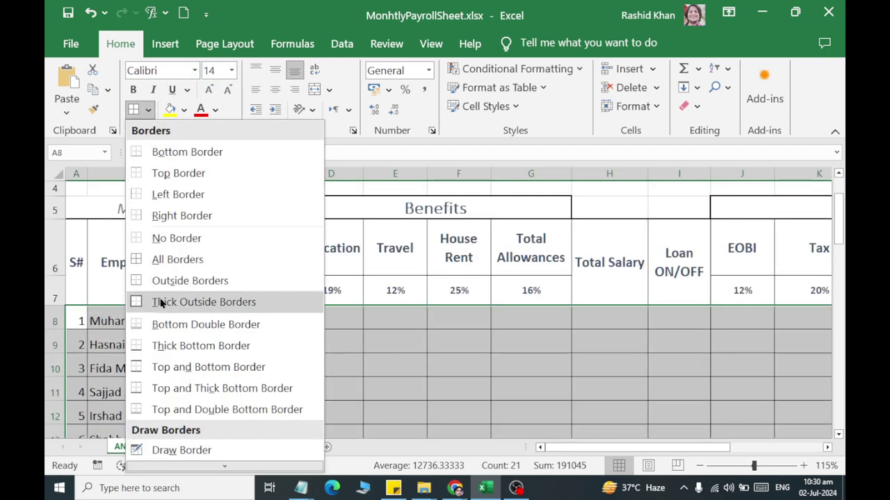
click(156, 302)
click(275, 89)
click(276, 70)
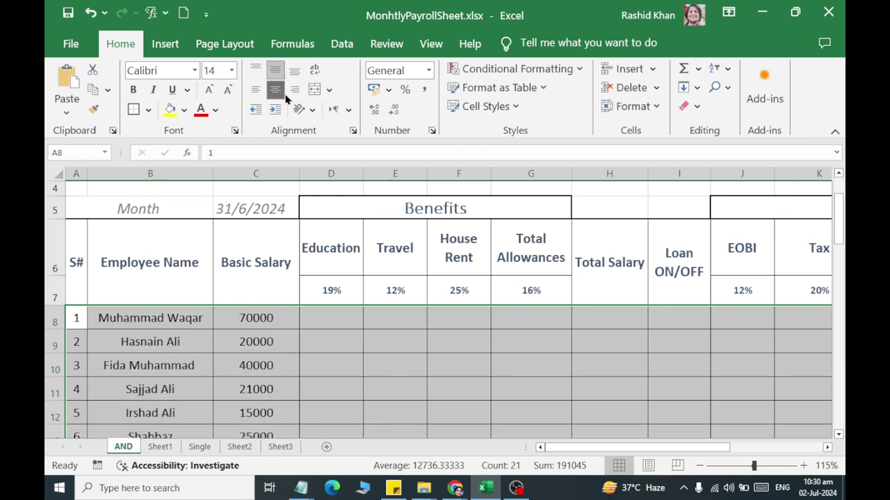
Give data rows 8–49 All Borders plus a thick outside border, and remove italics
mouse_move(150, 320)
mouse_down()
mouse_move(108, 497)
mouse_move(147, 409)
mouse_up()
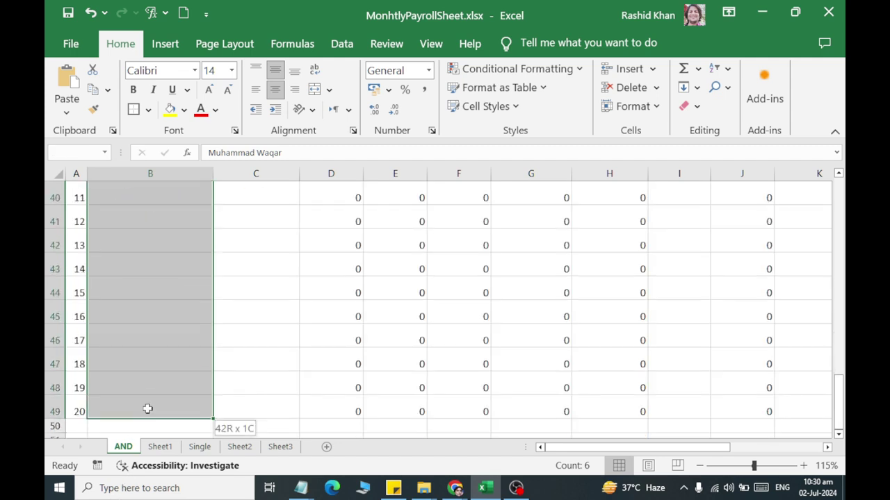
mouse_move(75, 412)
mouse_down()
mouse_move(841, 133)
mouse_move(725, 118)
mouse_up()
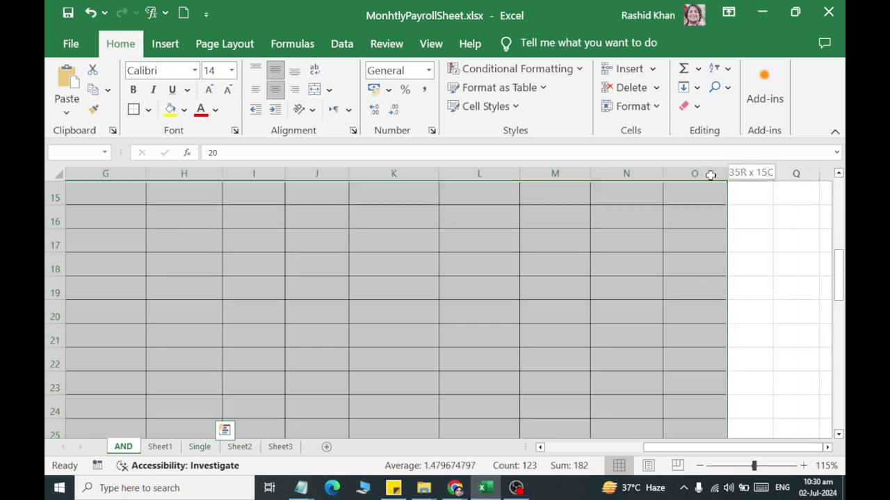
drag(725, 119, 692, 408)
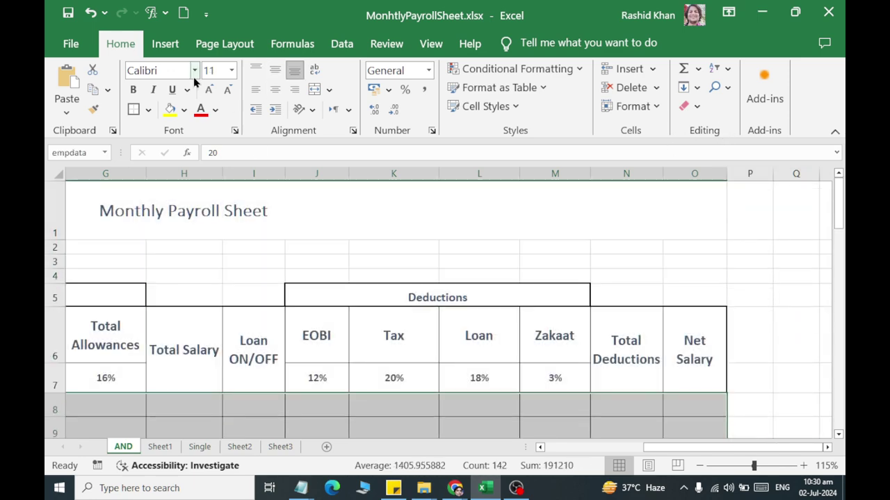
click(148, 110)
click(162, 259)
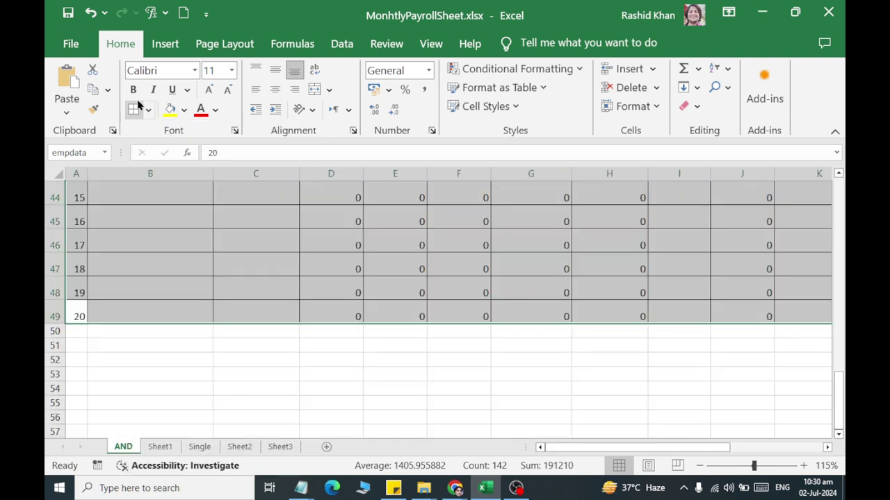
click(148, 111)
click(167, 259)
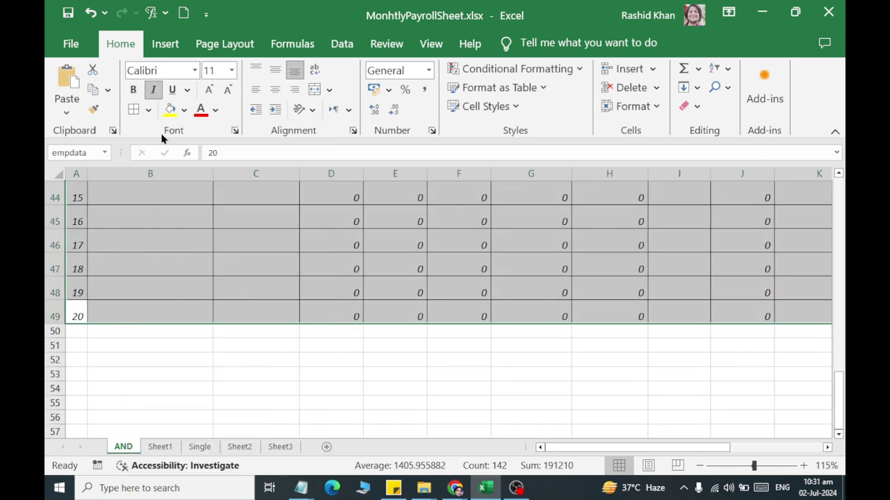
click(155, 94)
click(148, 110)
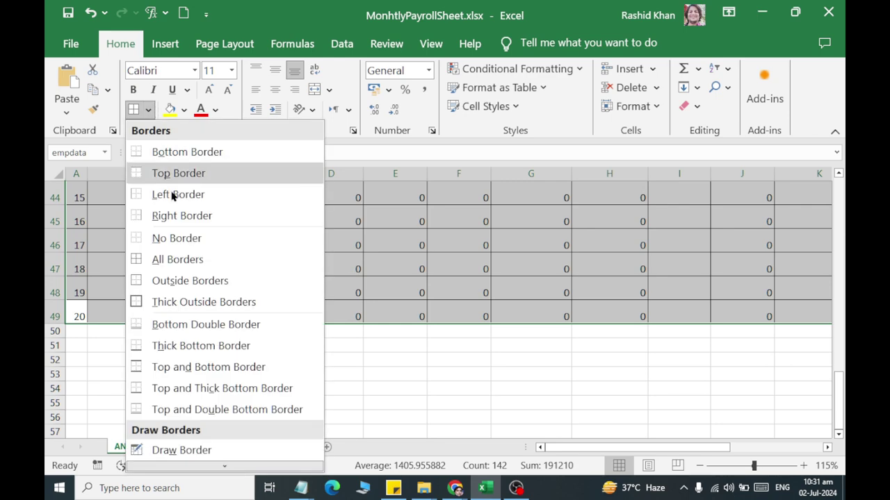
click(177, 301)
Scroll through the formatted data table to review the result
key(ctrl+period)
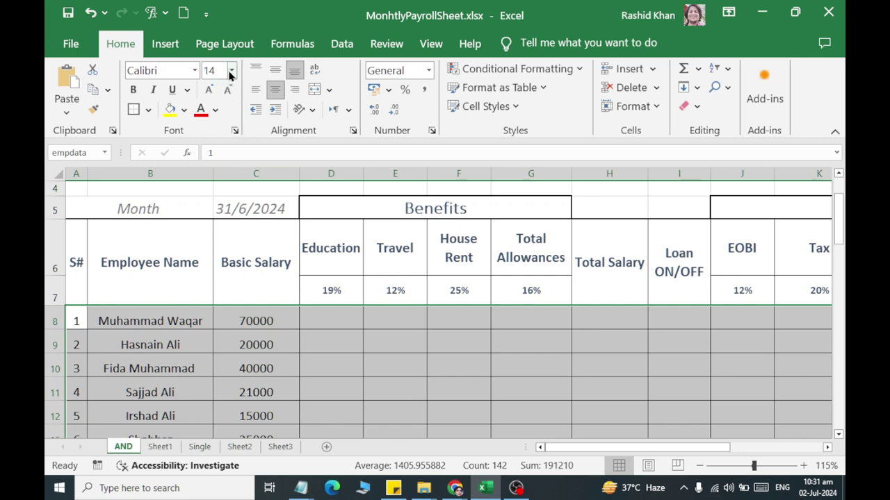
click(232, 70)
click(170, 312)
scroll(170, 306, down, 15)
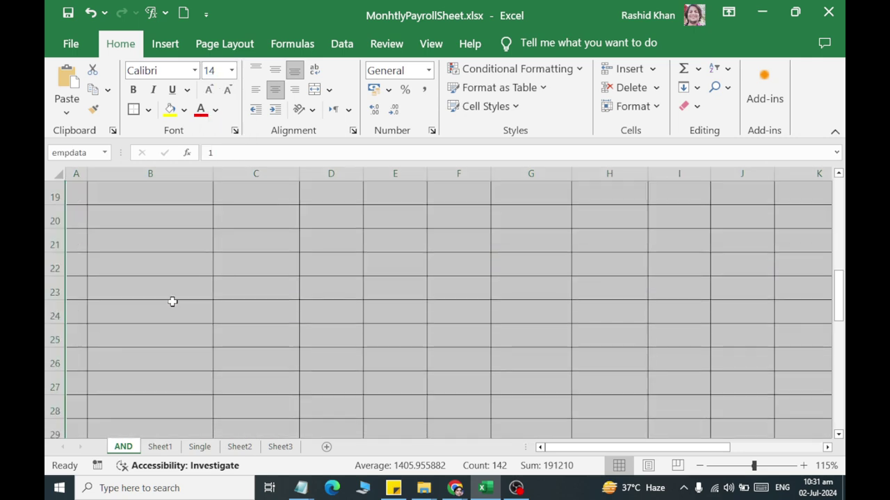
scroll(181, 299, down, 2)
scroll(191, 292, up, 4)
scroll(196, 283, up, 9)
scroll(196, 283, up, 4)
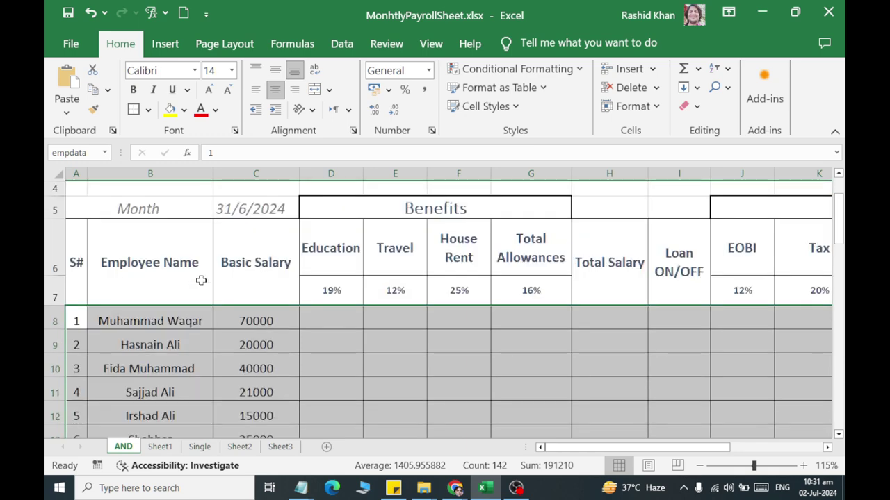
Left-align the employee names in column B
drag(158, 328, 154, 488)
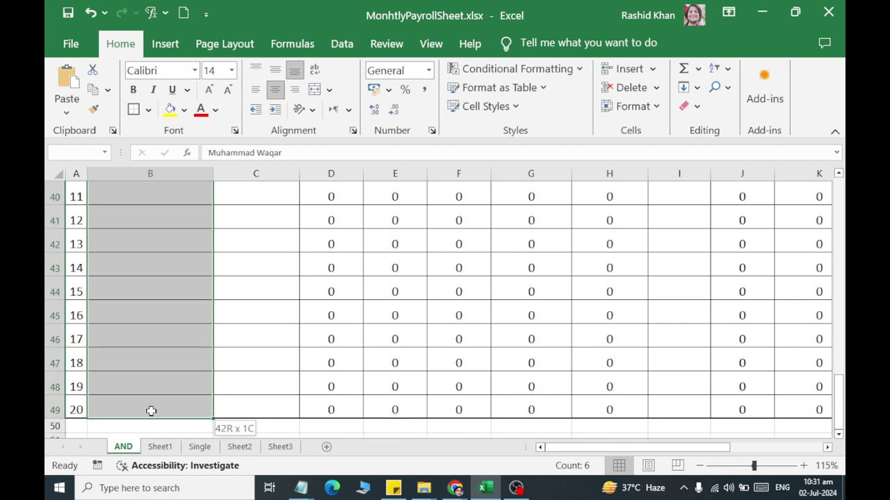
drag(154, 489, 154, 253)
scroll(167, 223, up, 8)
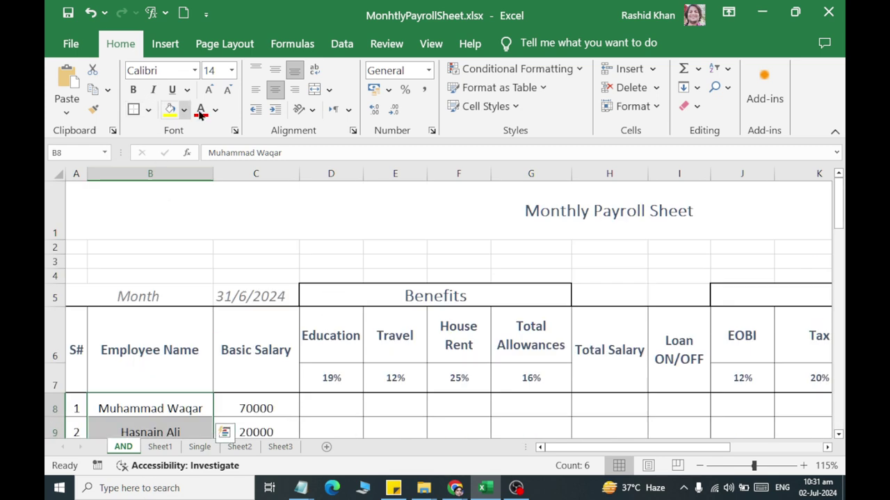
click(254, 97)
Format the Basic Salary amounts from C8 with thousands separators and two decimals, e.g. 70,000.00
click(233, 407)
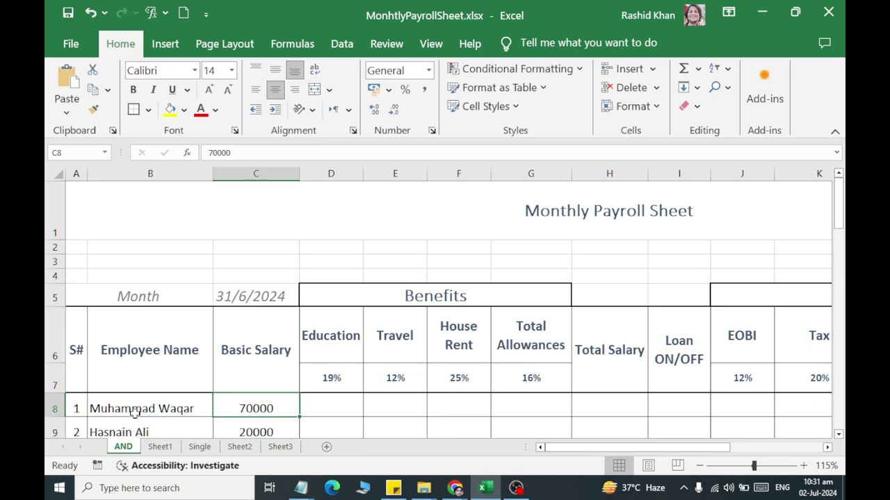
mouse_move(257, 406)
mouse_down()
mouse_move(727, 389)
mouse_move(690, 408)
mouse_up()
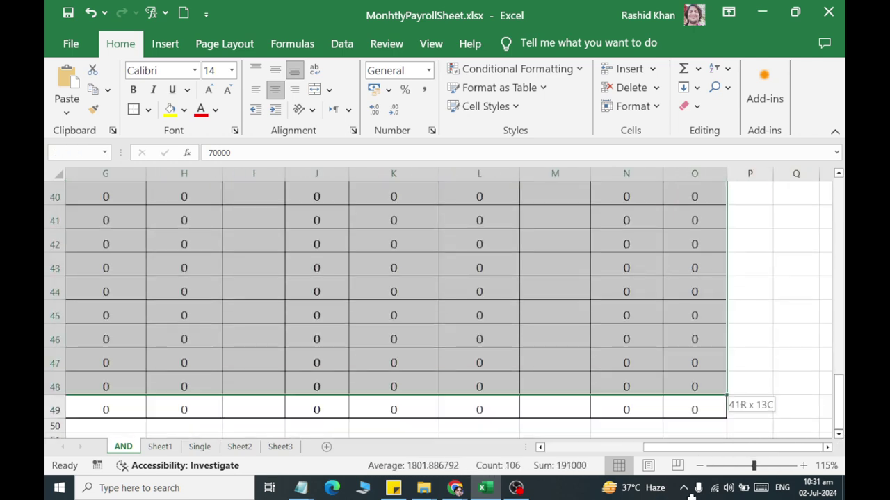
click(424, 89)
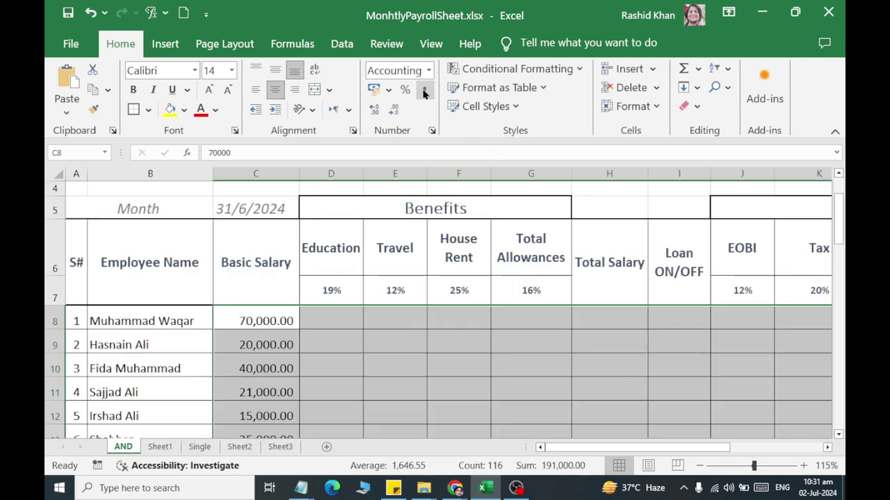
click(307, 356)
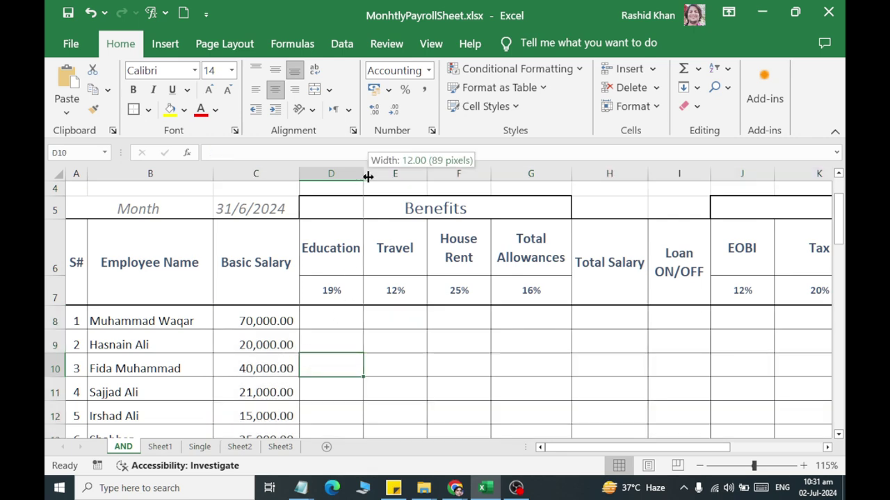
drag(364, 180, 368, 178)
scroll(370, 236, up, 1)
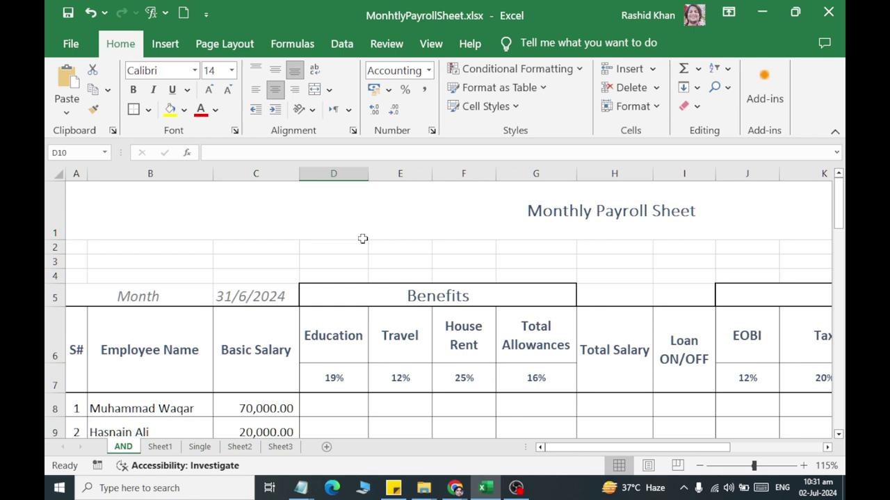
ctrl+scroll(363, 238, down, 3)
Give the Monthly Payroll Sheet title a light blue-grey fill
click(184, 199)
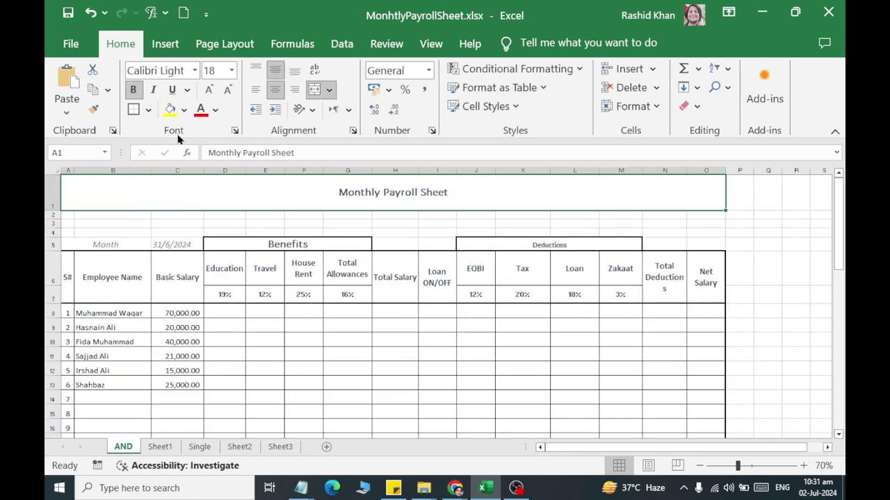
click(184, 110)
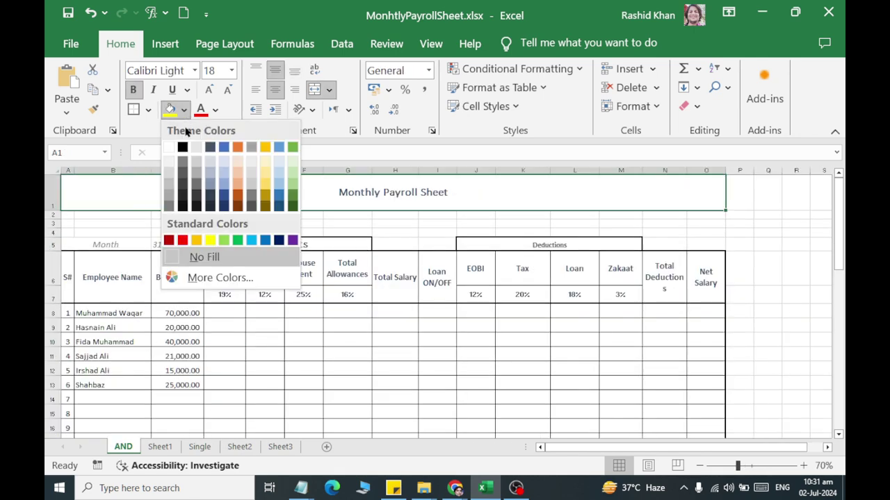
click(210, 161)
Fill the header block from S# to Net Salary dark navy with white text
click(67, 278)
drag(99, 278, 695, 284)
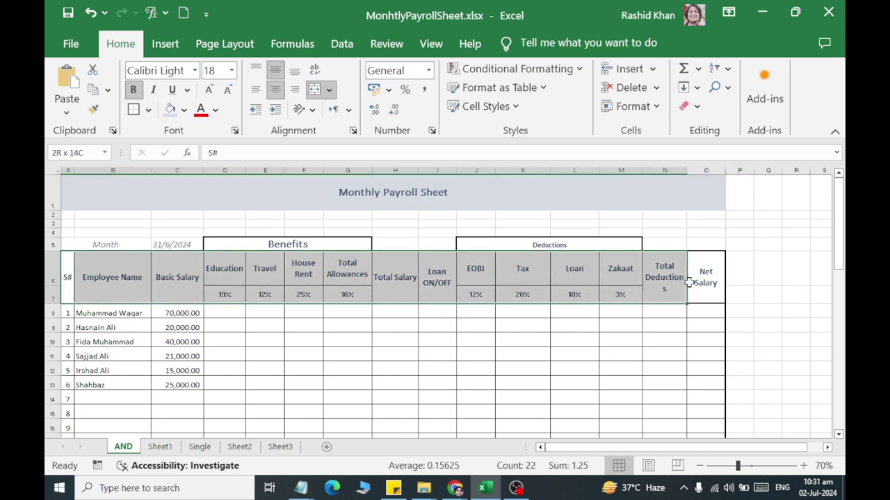
click(184, 111)
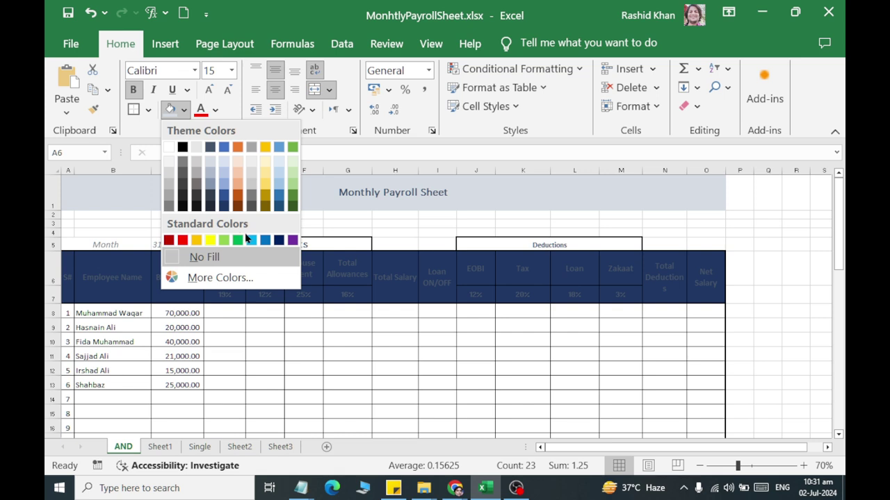
click(272, 241)
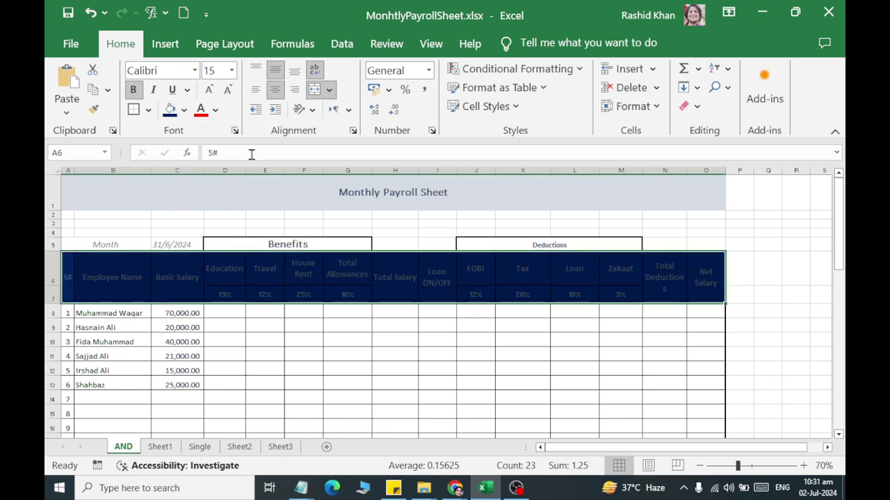
click(215, 110)
click(201, 168)
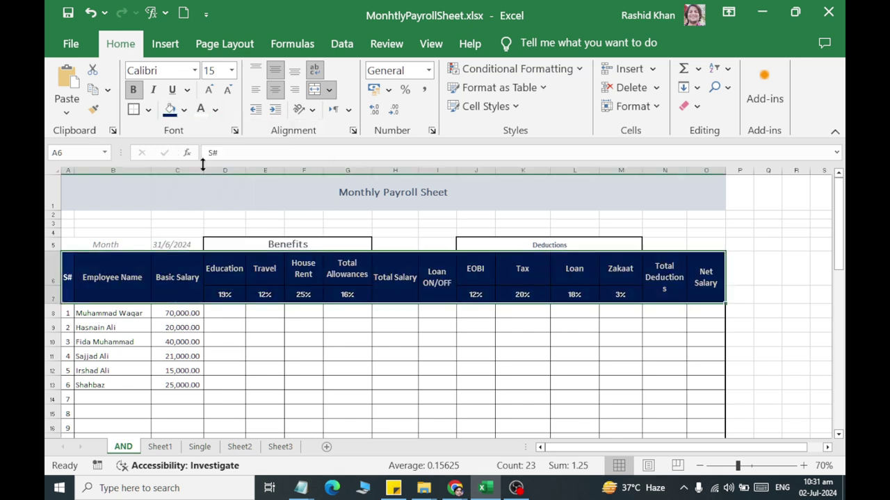
click(184, 112)
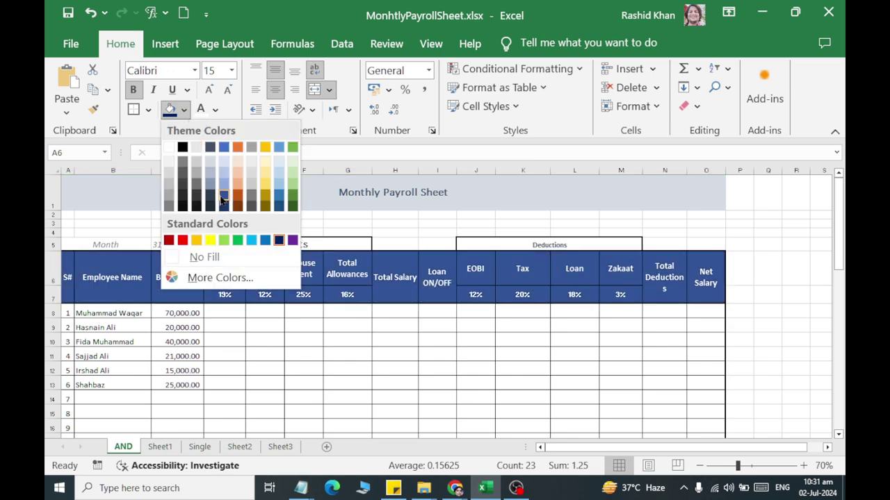
click(220, 195)
Fill the Benefits band light green and the Deductions band light orange
click(89, 330)
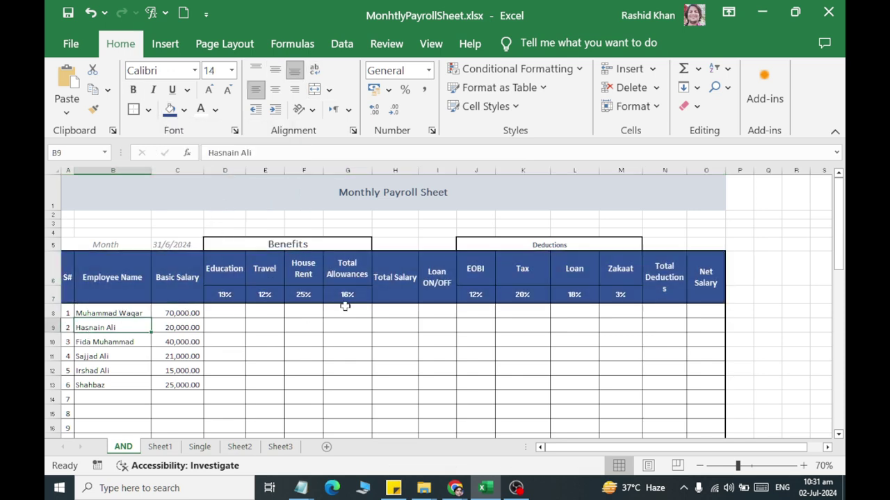
click(306, 240)
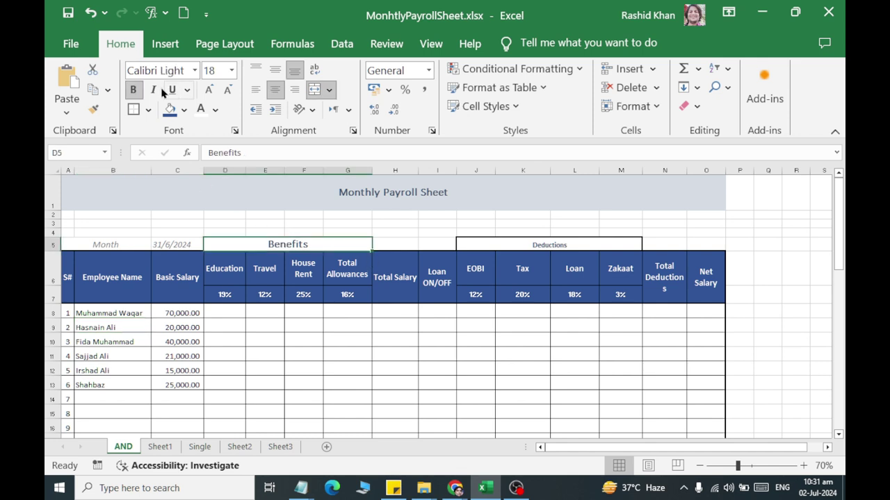
click(184, 111)
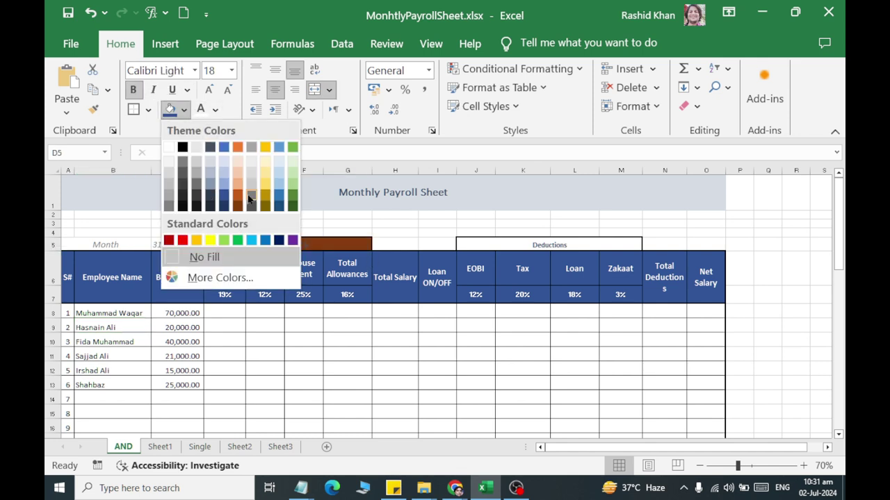
click(292, 178)
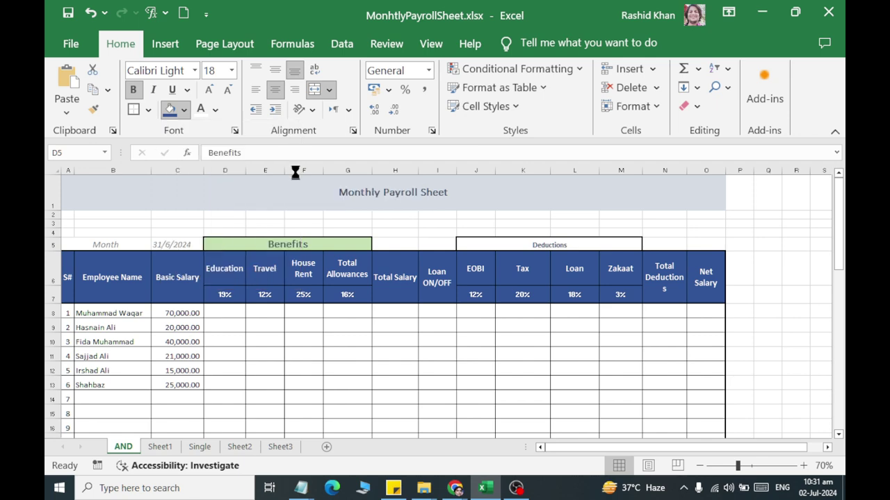
click(514, 240)
click(184, 110)
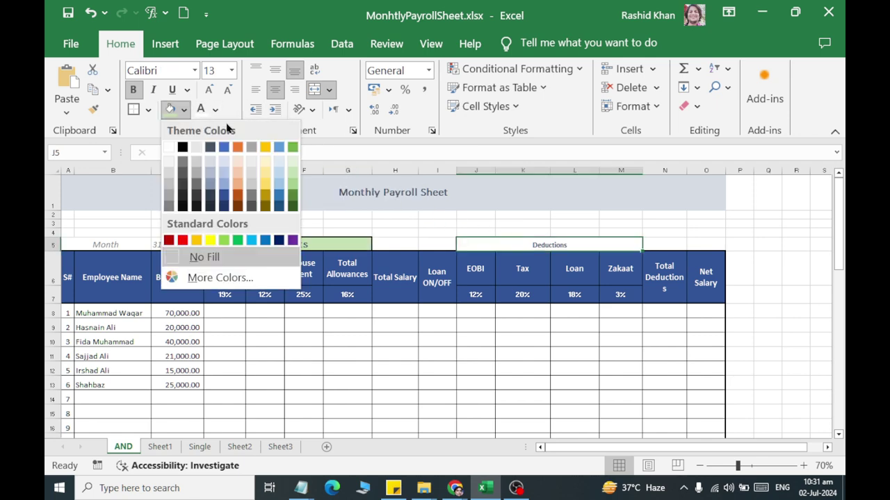
click(243, 177)
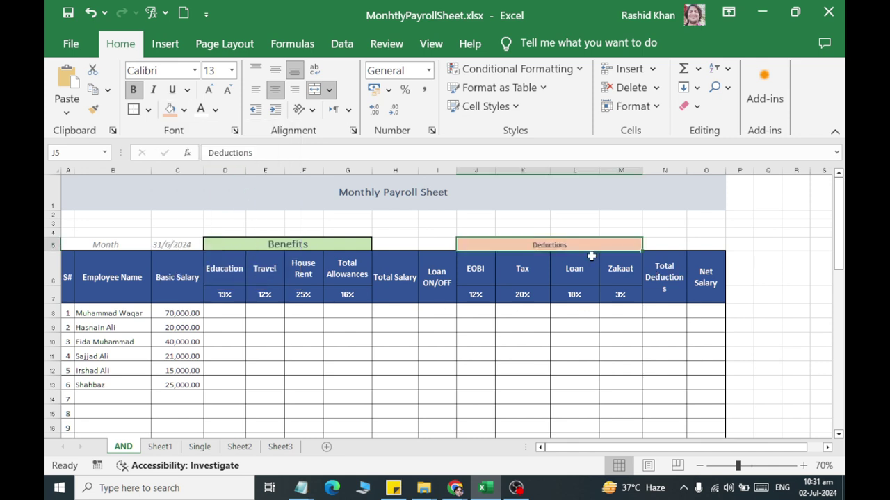
Give the Benefits percentages (19% to 16%) a light green fill and black text
drag(225, 297, 347, 294)
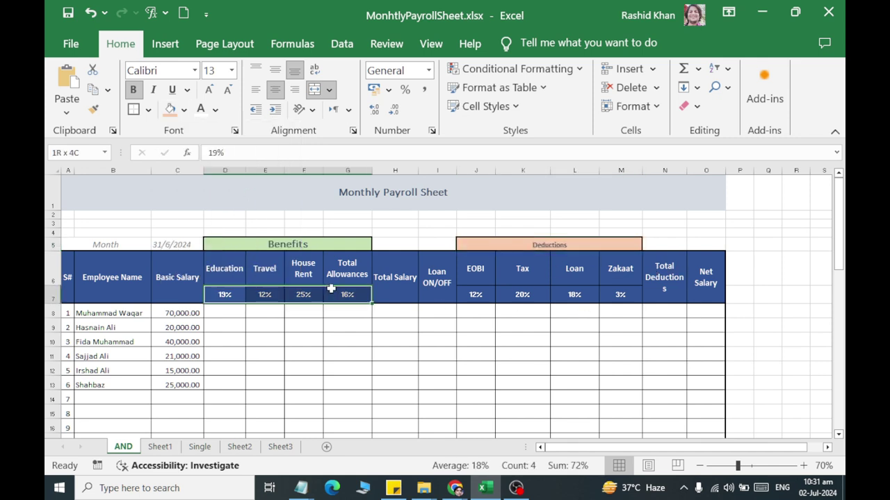
click(184, 110)
click(292, 161)
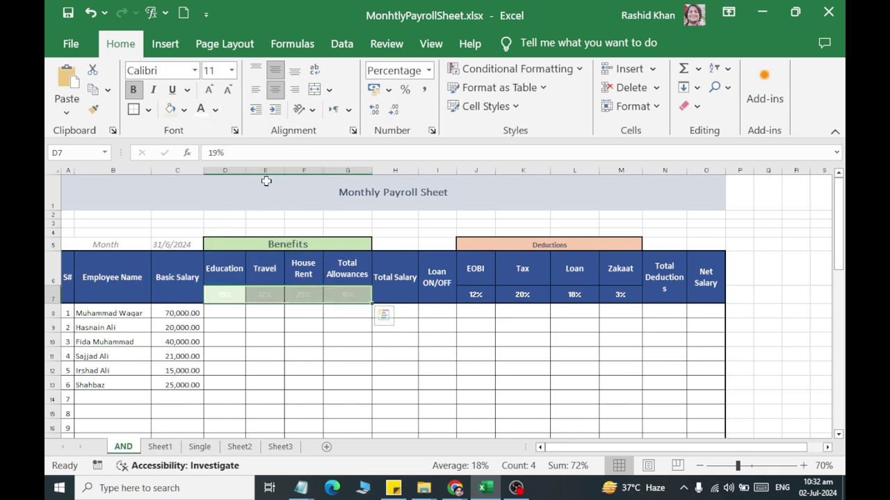
click(215, 110)
click(216, 167)
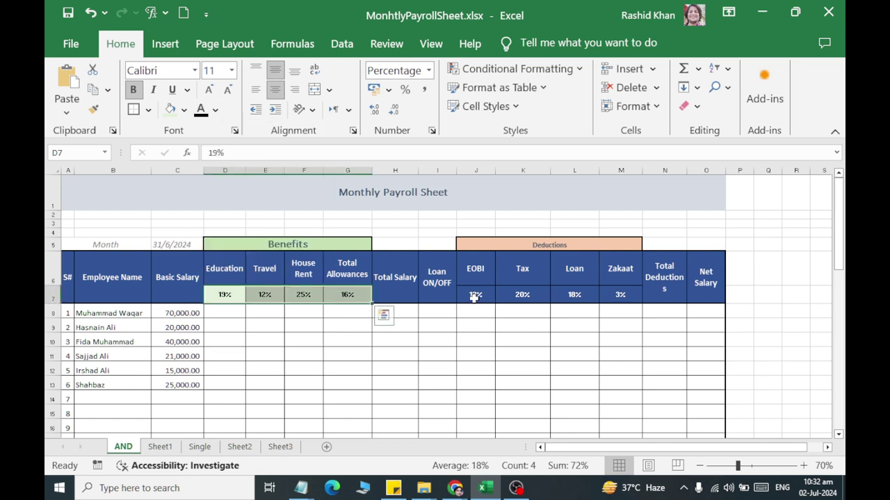
Give the Deductions percentages (12% to 3%) a dark text colour and light orange fill
drag(475, 297, 604, 294)
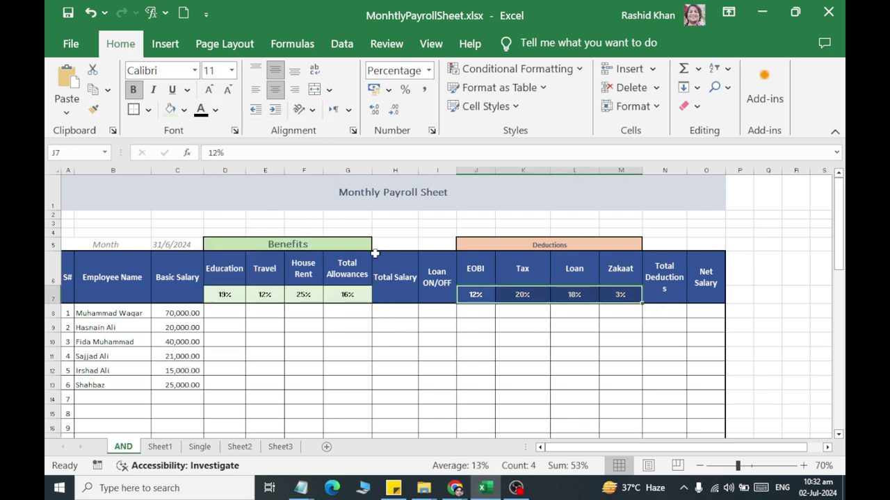
click(215, 110)
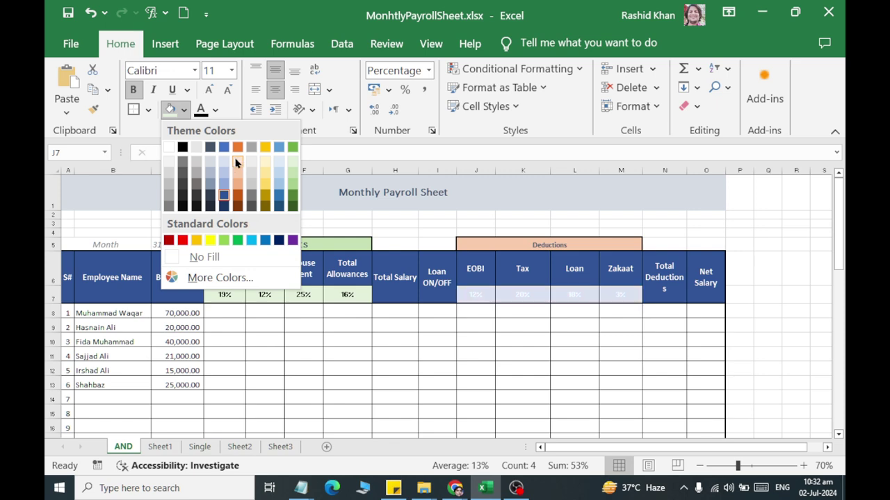
click(235, 156)
click(215, 110)
click(213, 167)
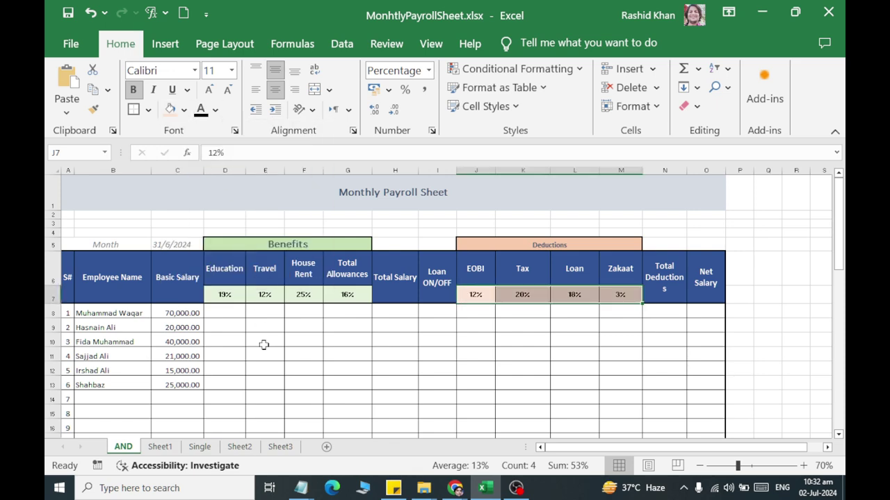
click(265, 370)
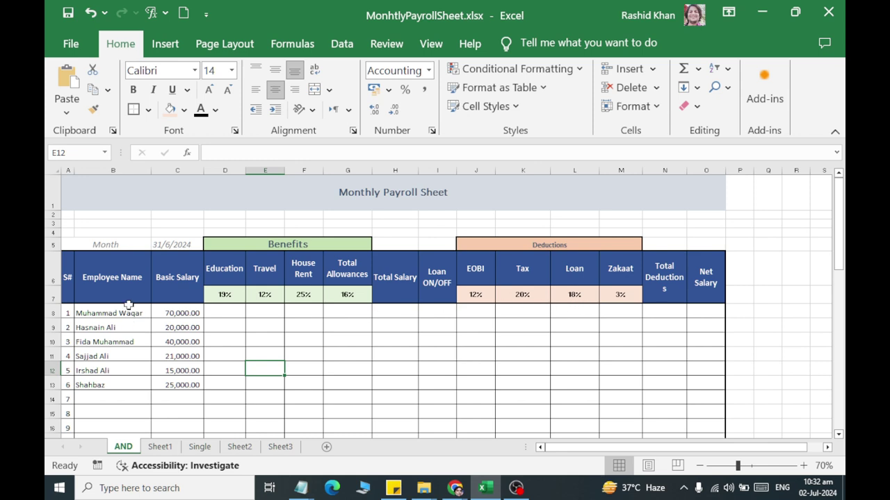
Widen column N so Total Deductions fits, and fill row 9 light green
click(678, 278)
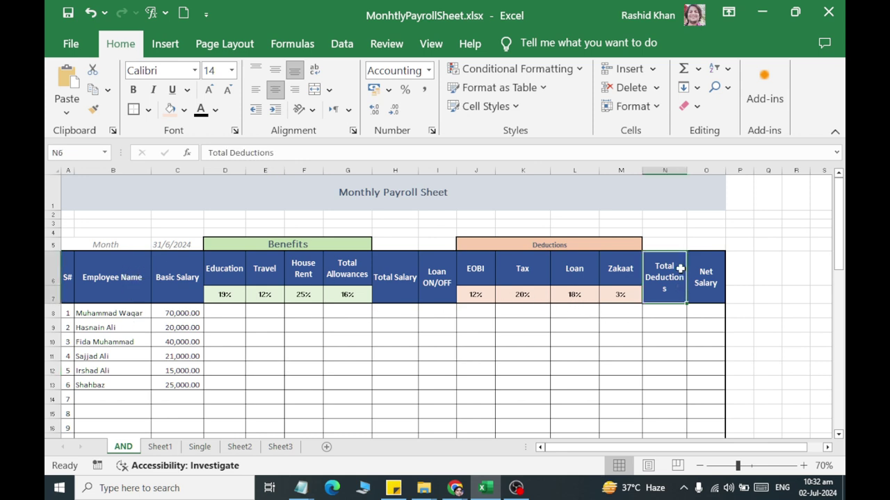
drag(687, 170, 696, 170)
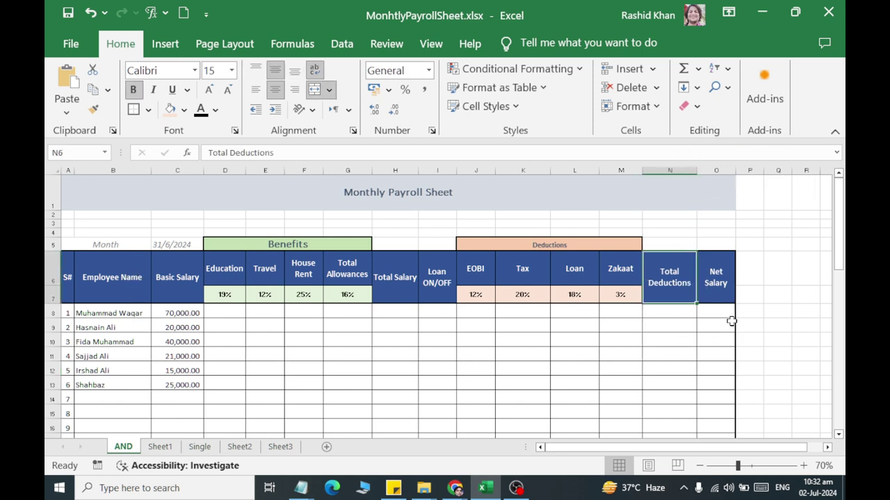
drag(729, 326, 48, 327)
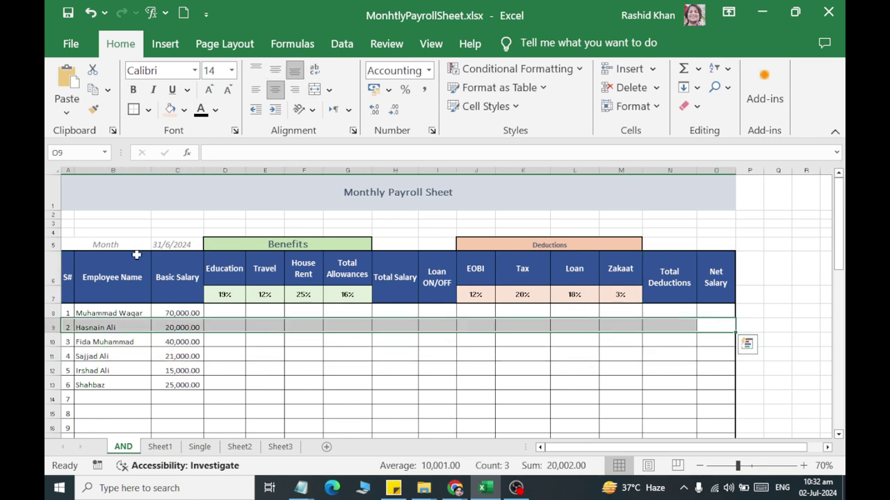
click(185, 110)
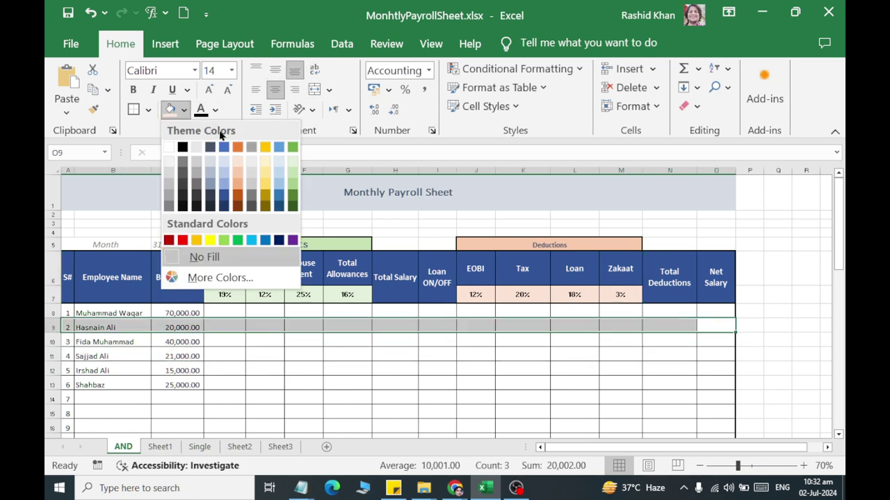
click(292, 163)
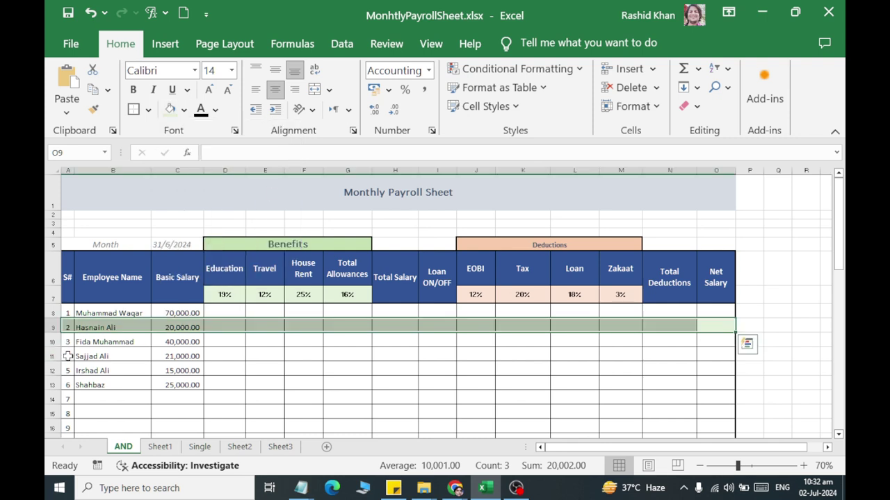
Fill row 11 across the table light blue
drag(68, 356, 713, 356)
click(185, 110)
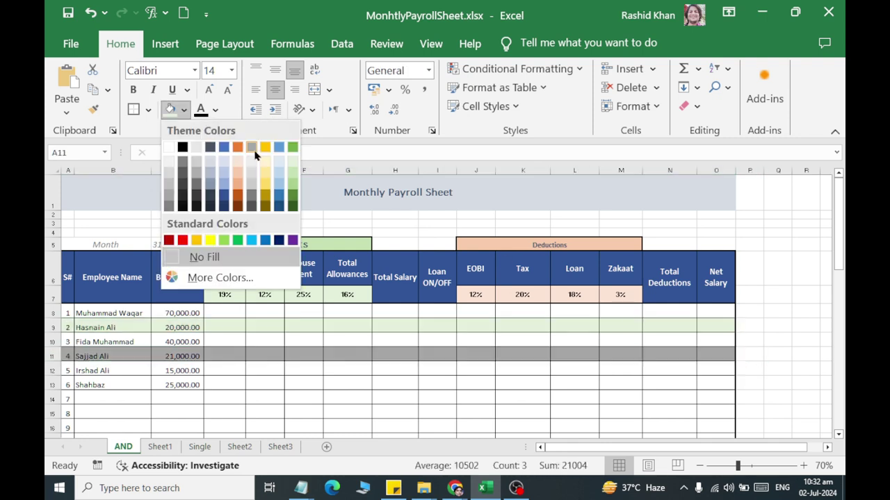
click(279, 161)
click(265, 412)
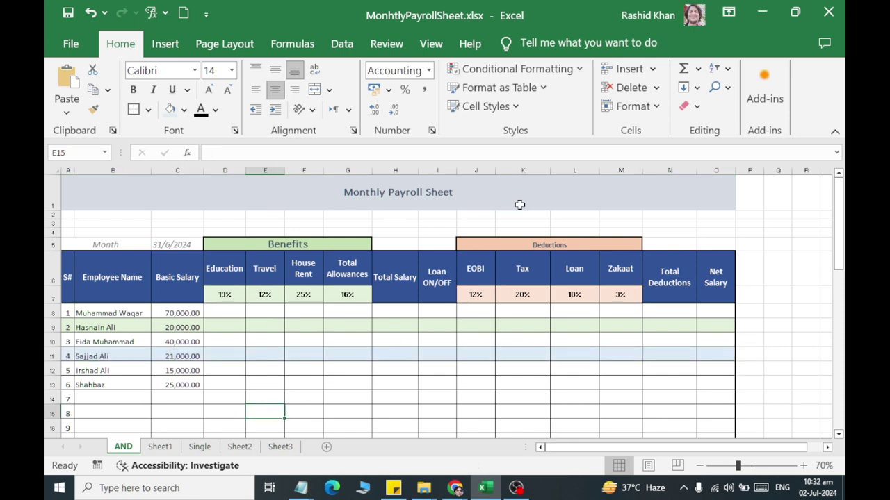
scroll(506, 196, up, 1)
drag(621, 371, 67, 354)
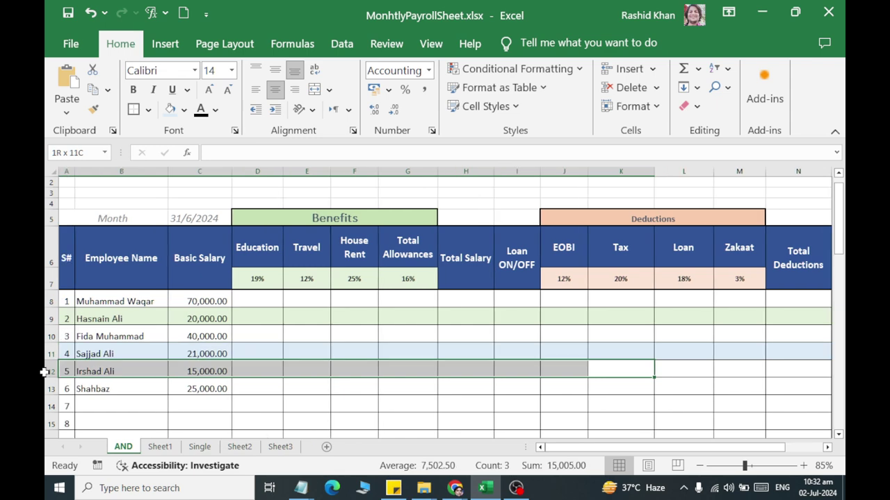
scroll(77, 311, up, 1)
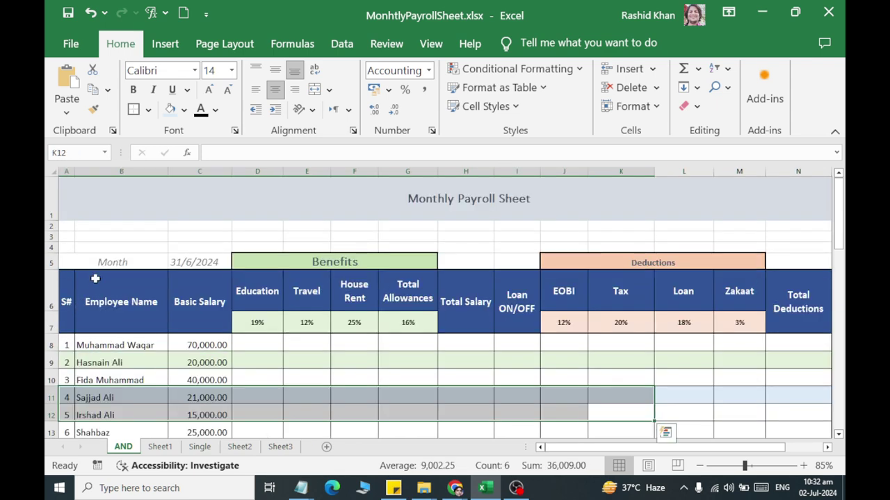
scroll(95, 278, down, 1)
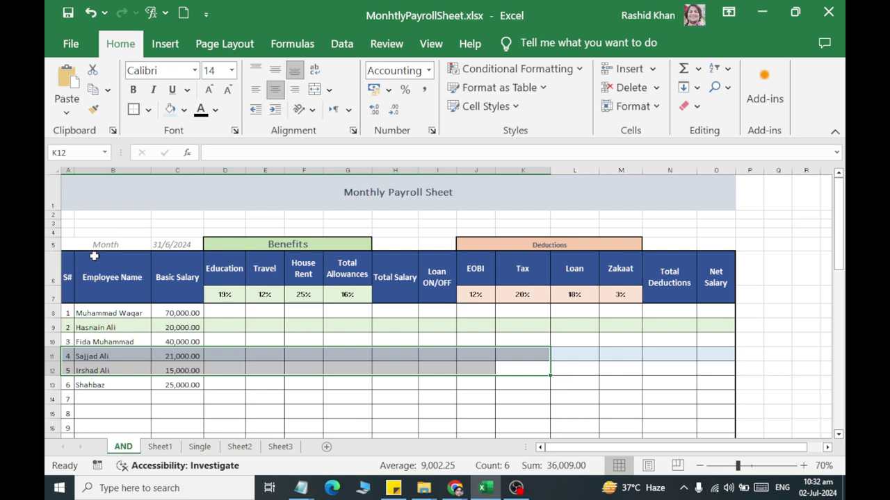